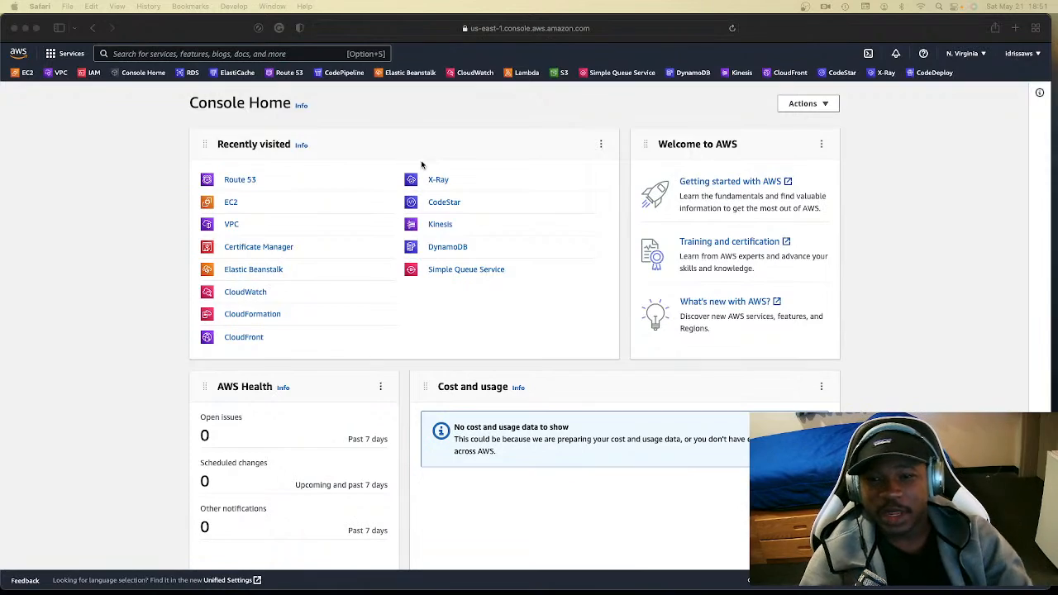
scroll(376, 259, "down", 10)
scroll(373, 260, "down", 2)
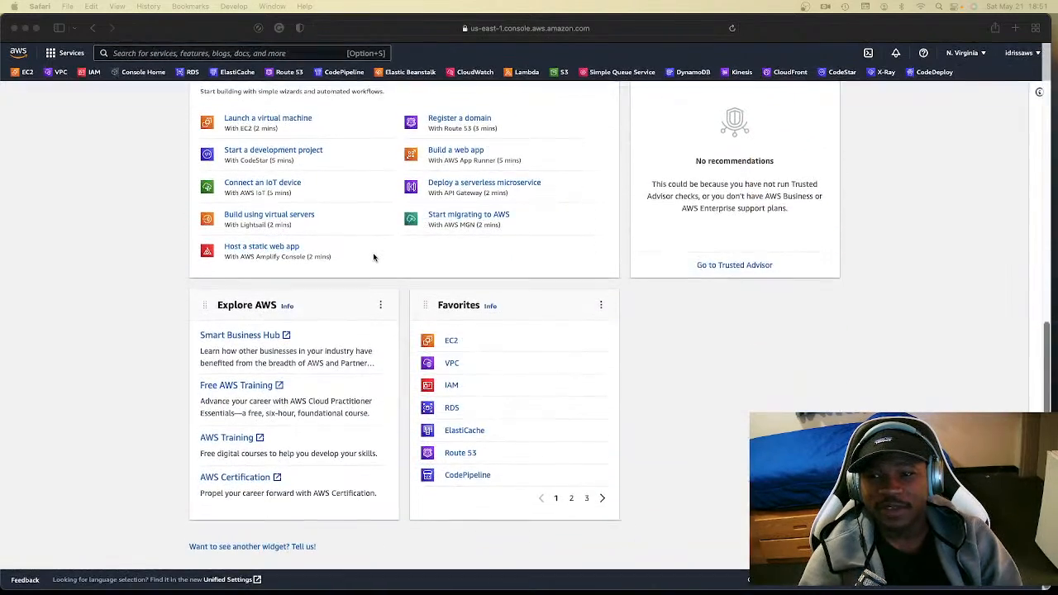
scroll(364, 257, "up", 12)
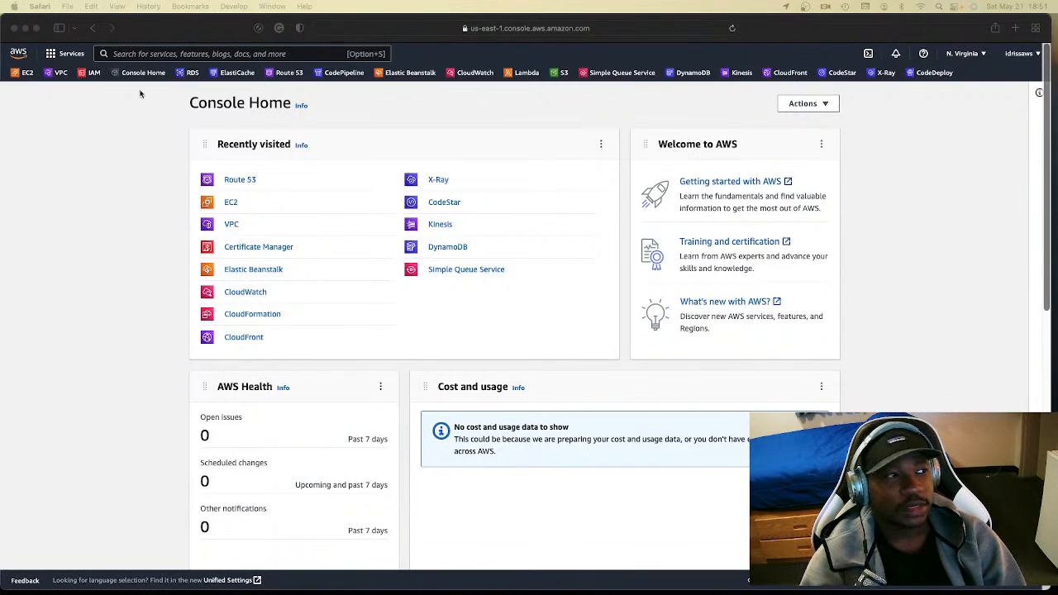
left_click(51, 55)
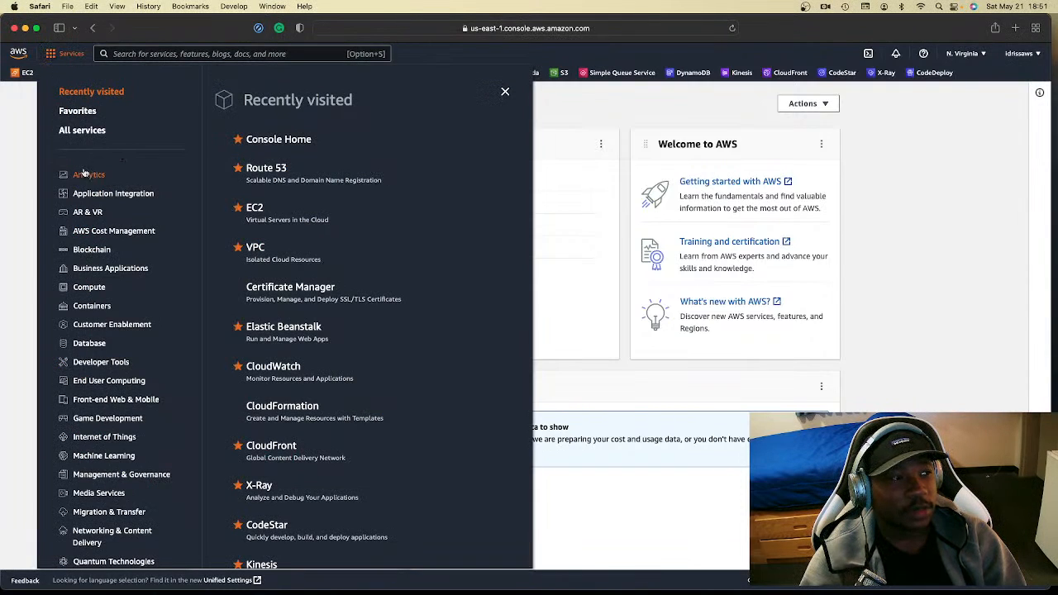
scroll(83, 239, "down", 1)
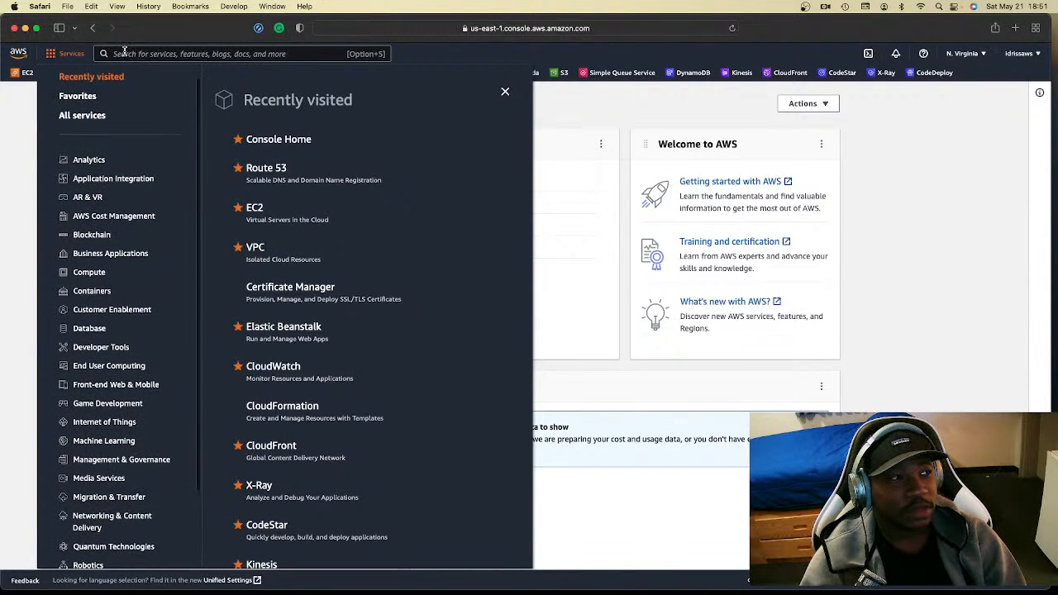
Step: Search the AWS services for ec2 and open the EC2 service dashboard
left_click(124, 52)
type("ec2")
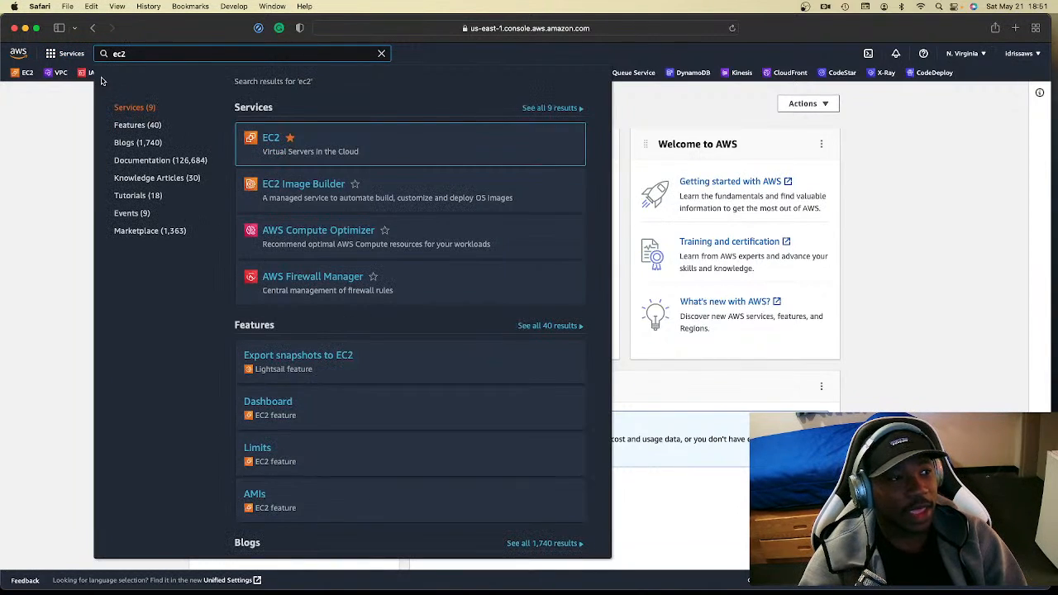
mouse_move(286, 145)
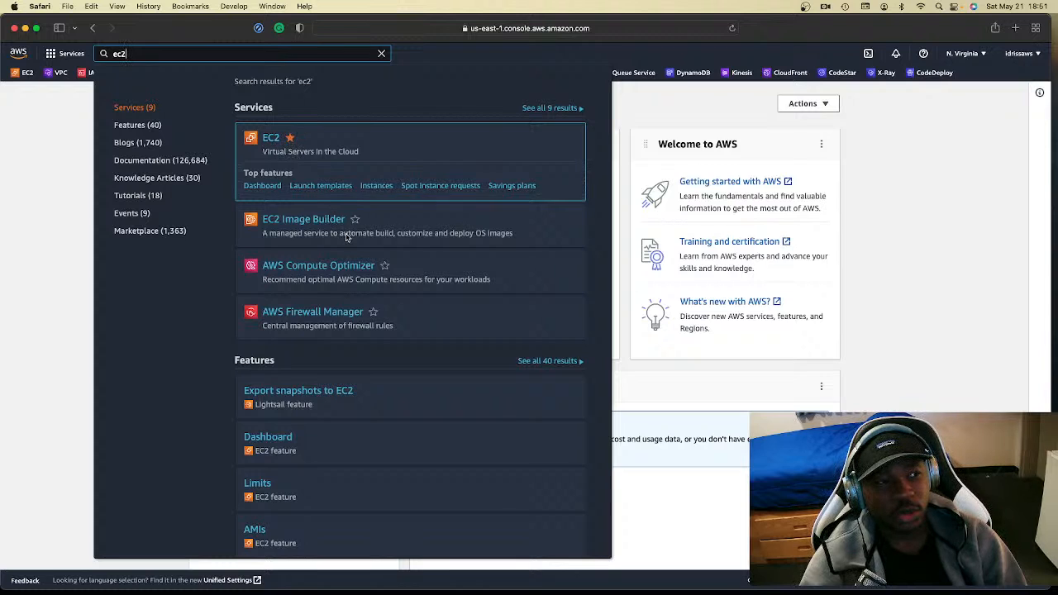
left_click(355, 184)
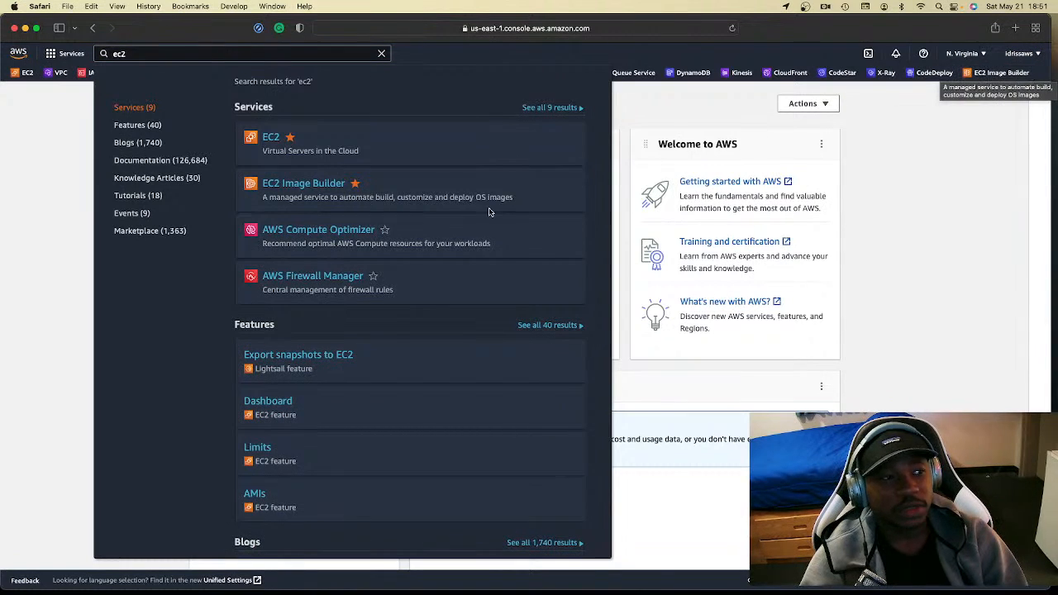
left_click(355, 183)
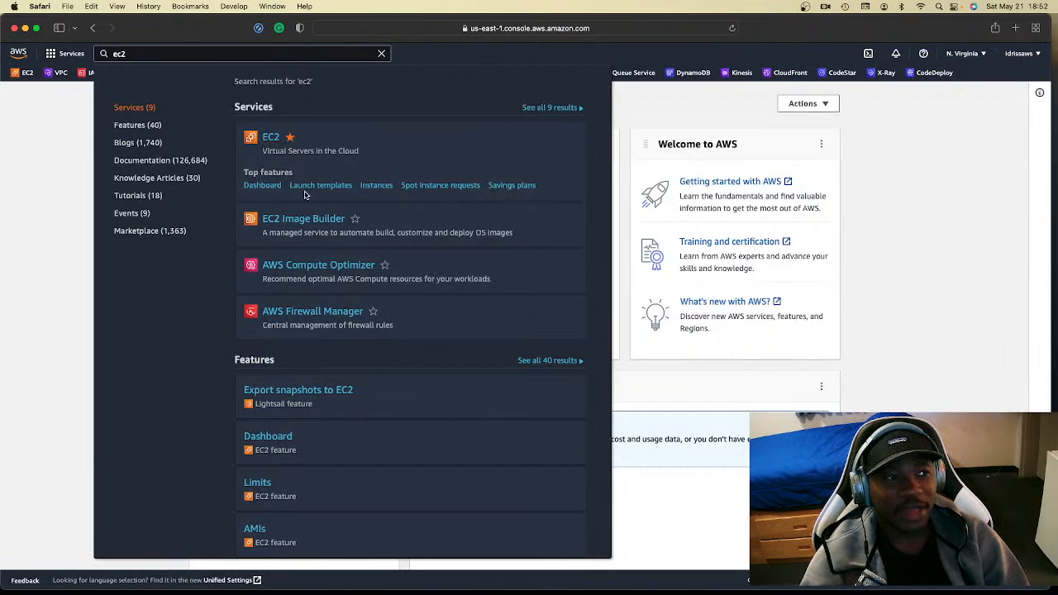
left_click(270, 138)
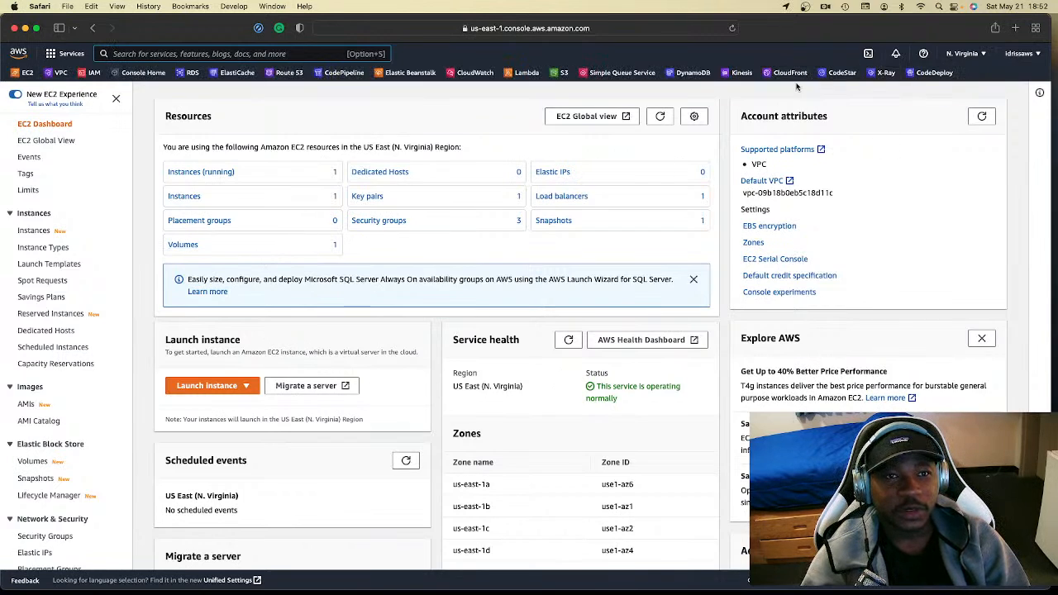
Step: Go to the EC2 Instances list and start launching a new instance
left_click(964, 56)
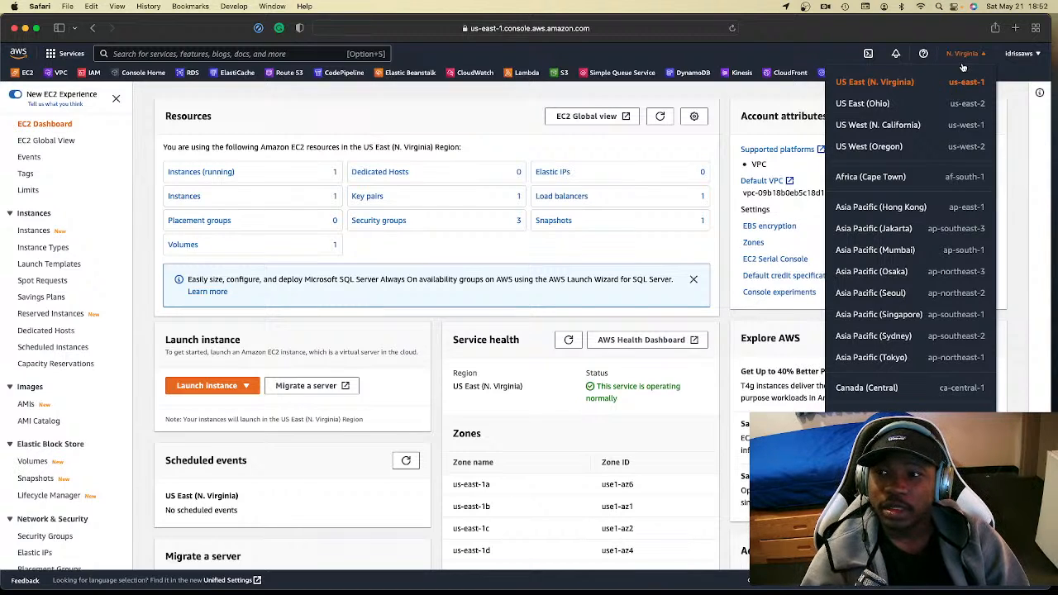
left_click(962, 56)
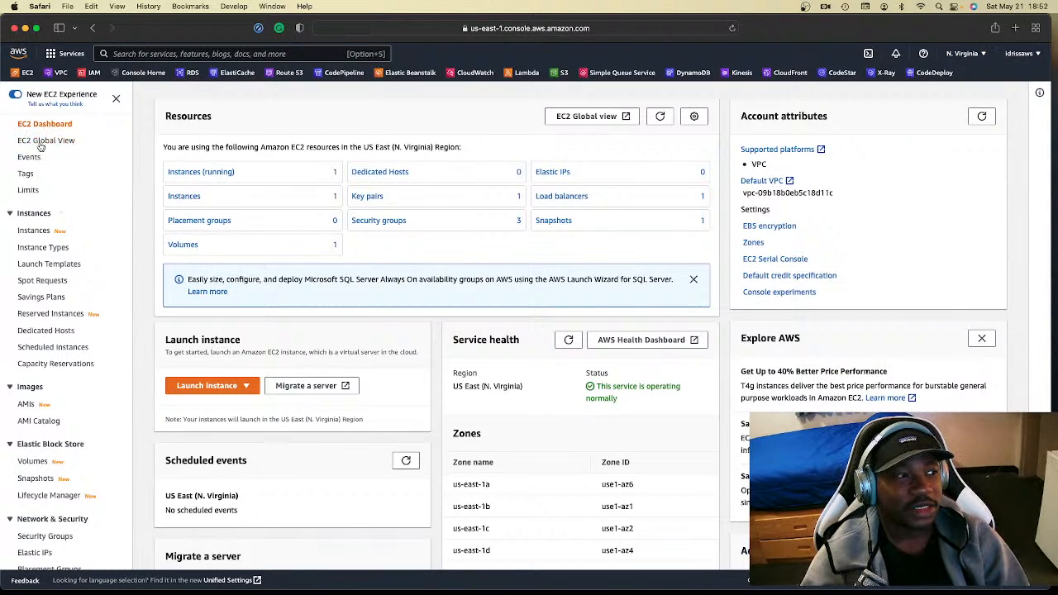
left_click(23, 231)
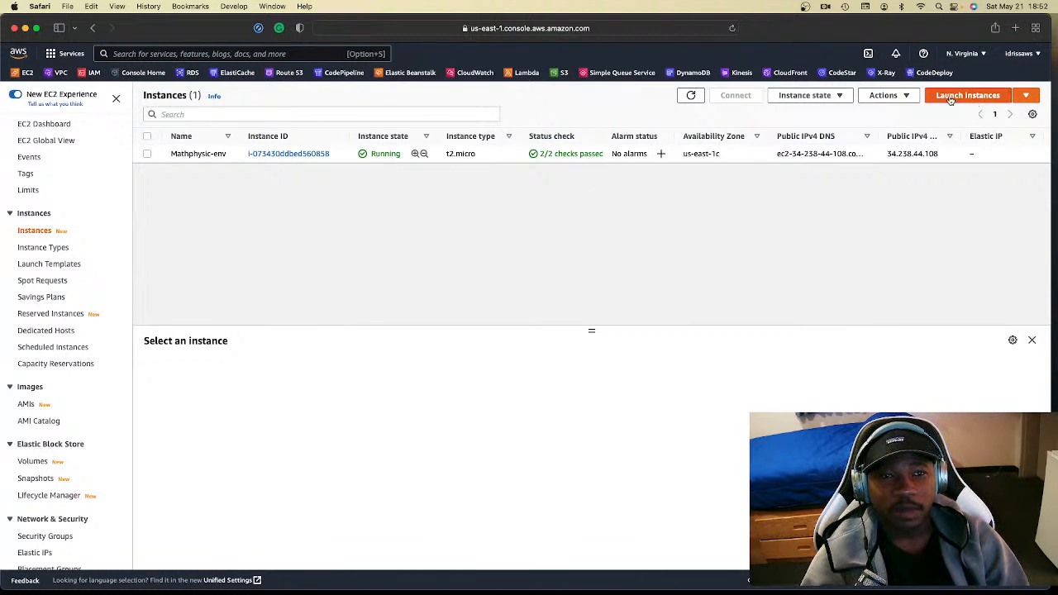
left_click(1025, 95)
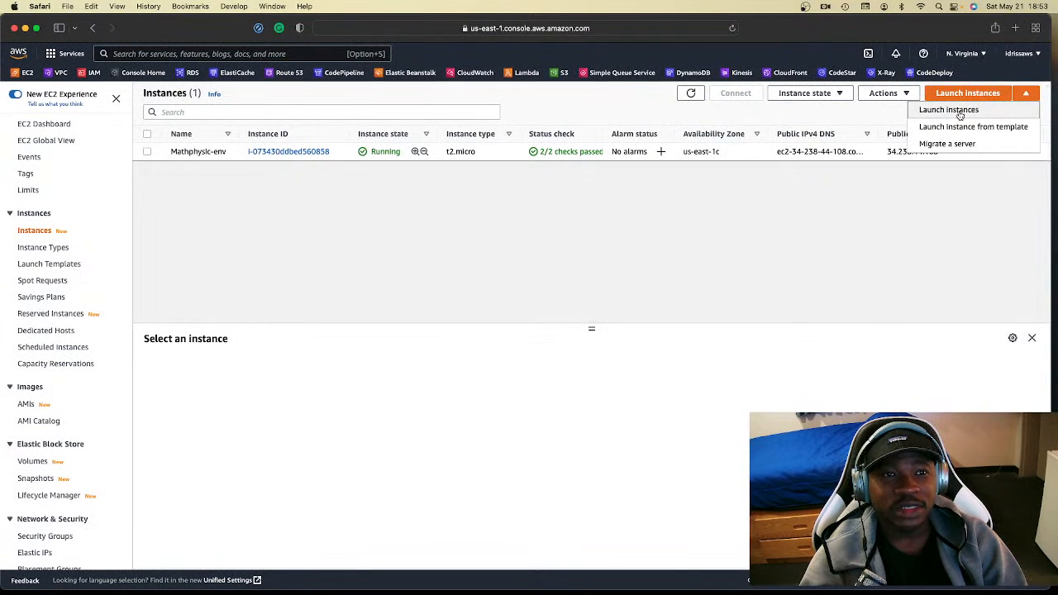
left_click(959, 114)
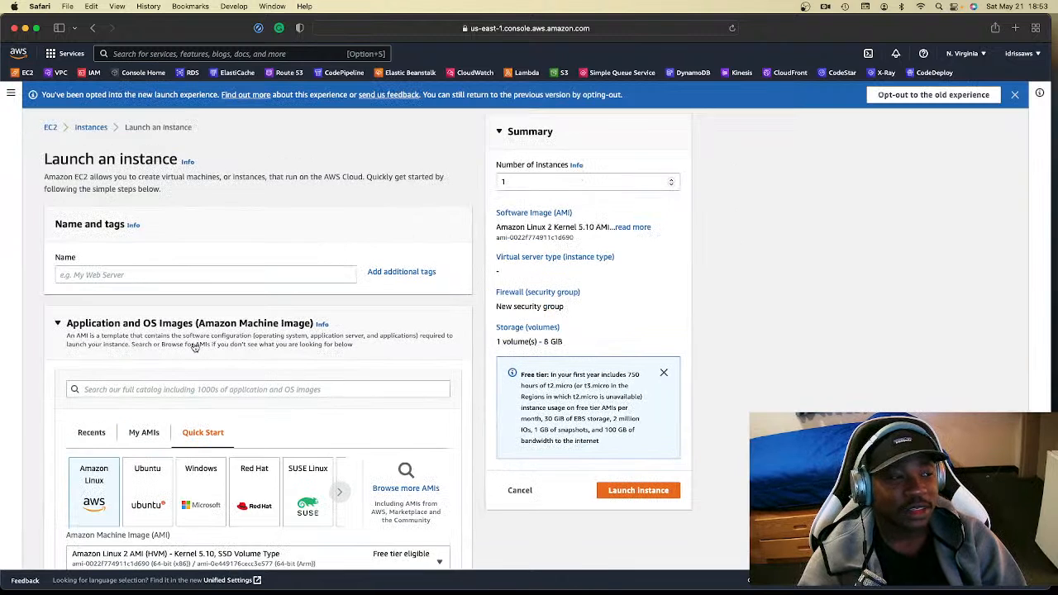
Step: Examine the Quick Start operating system images offered for the new instance
scroll(195, 347, "down", 2)
scroll(195, 348, "down", 2)
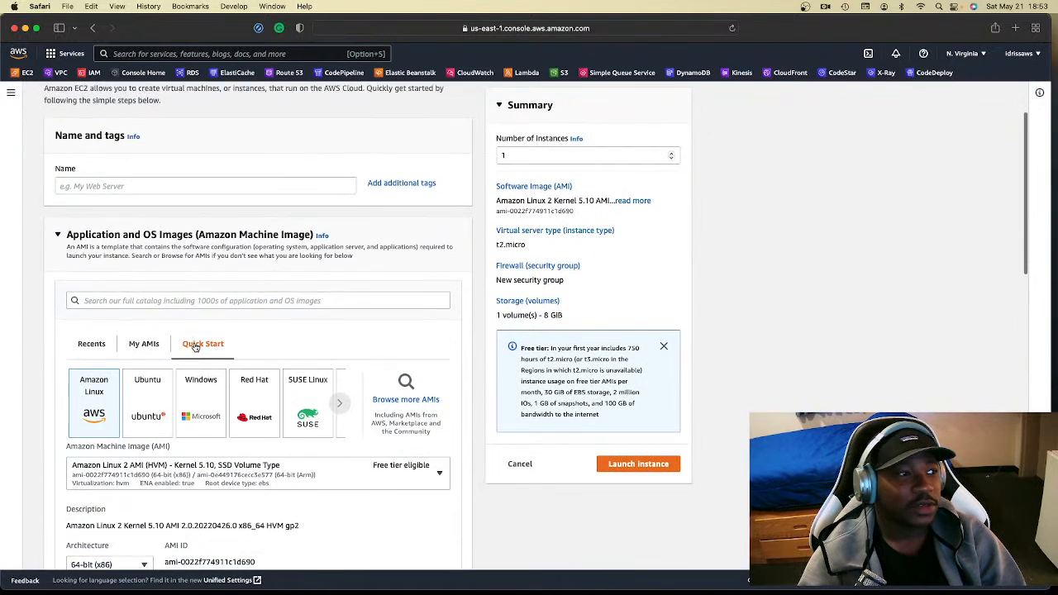
scroll(195, 347, "down", 2)
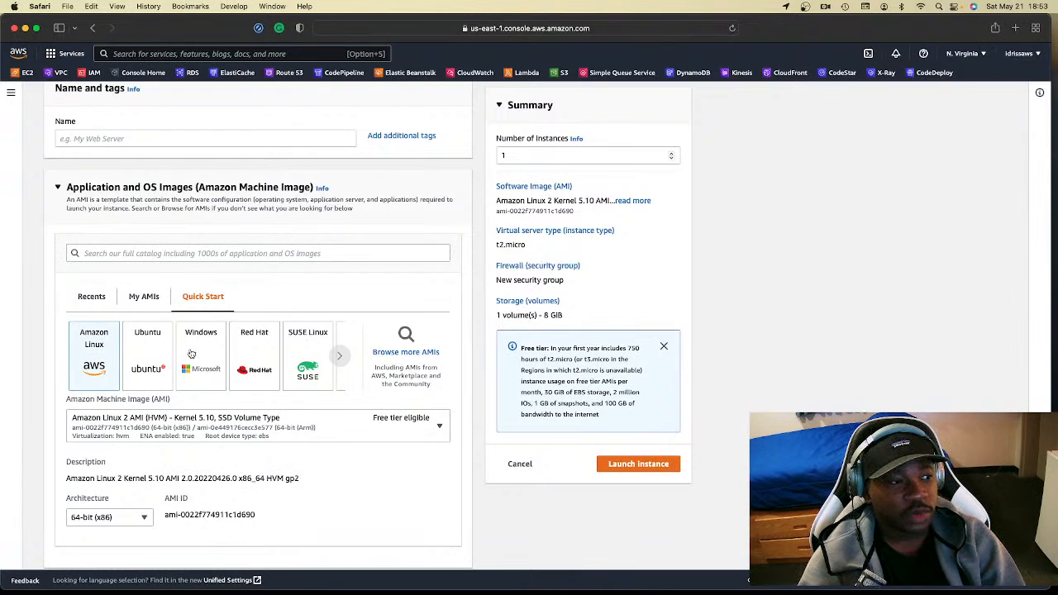
left_click(338, 356)
left_click(338, 359)
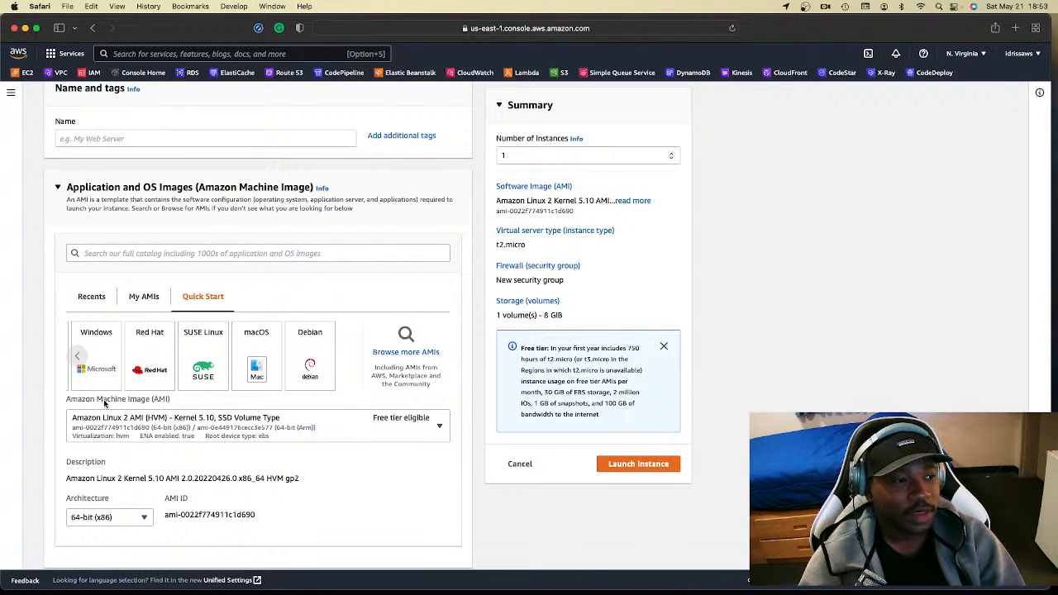
scroll(215, 335, "down", 3)
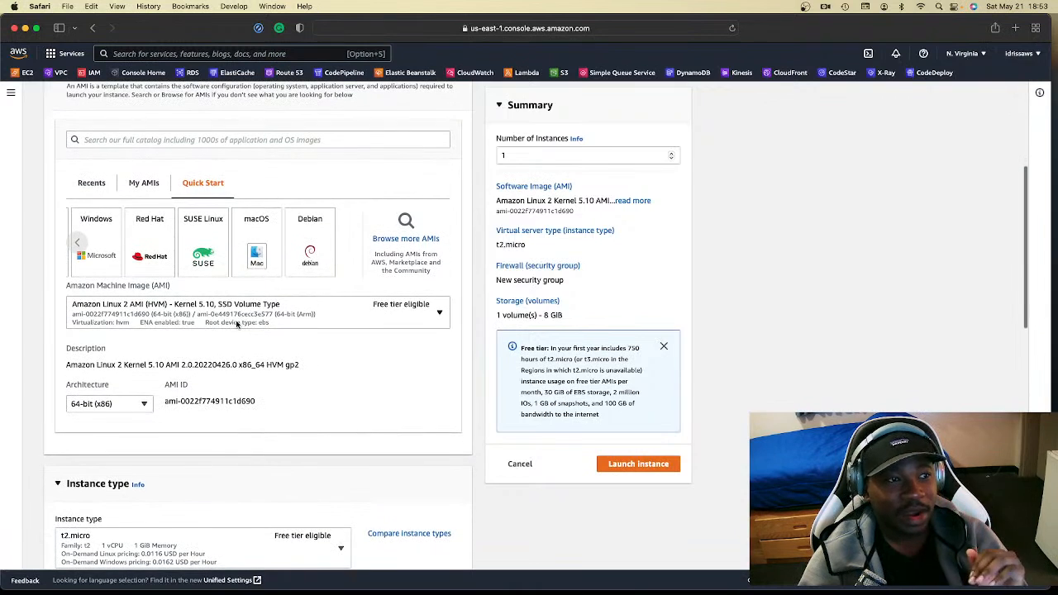
scroll(284, 342, "up", 5)
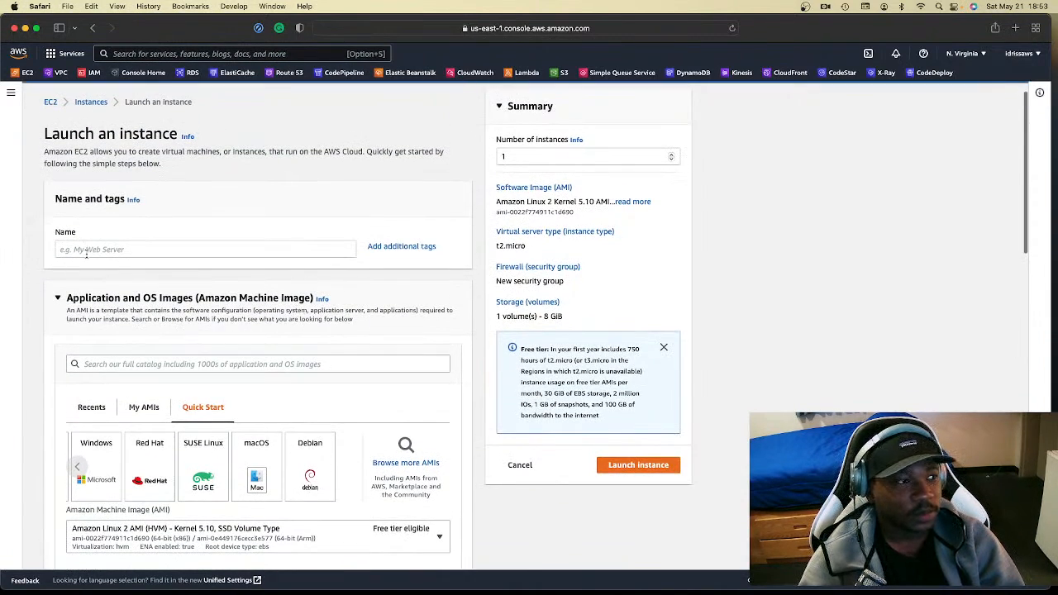
Step: Name the new instance Web Server
left_click(127, 249)
type("WebServer")
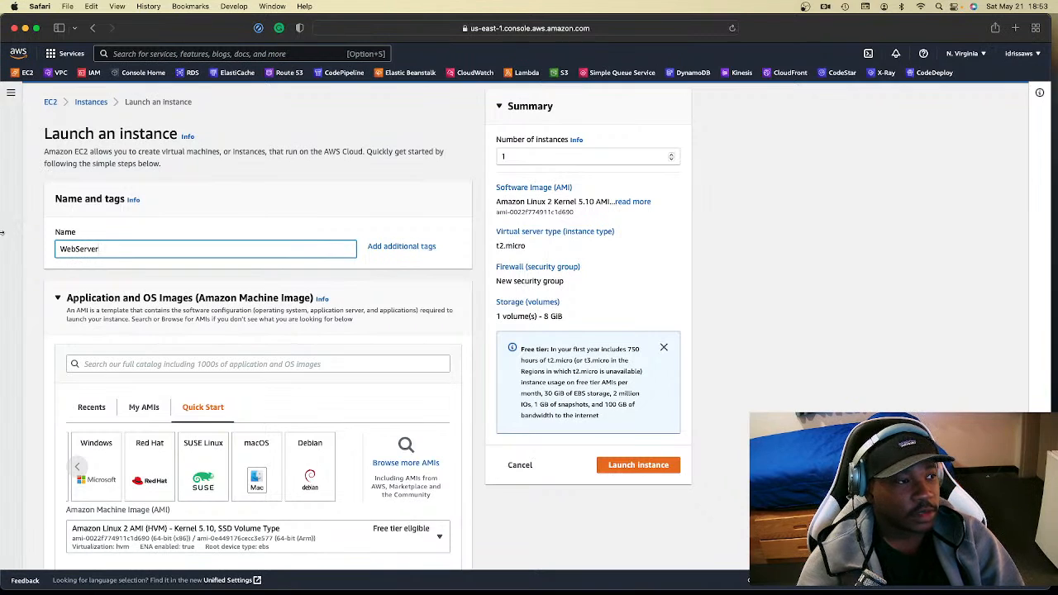
left_click(76, 249)
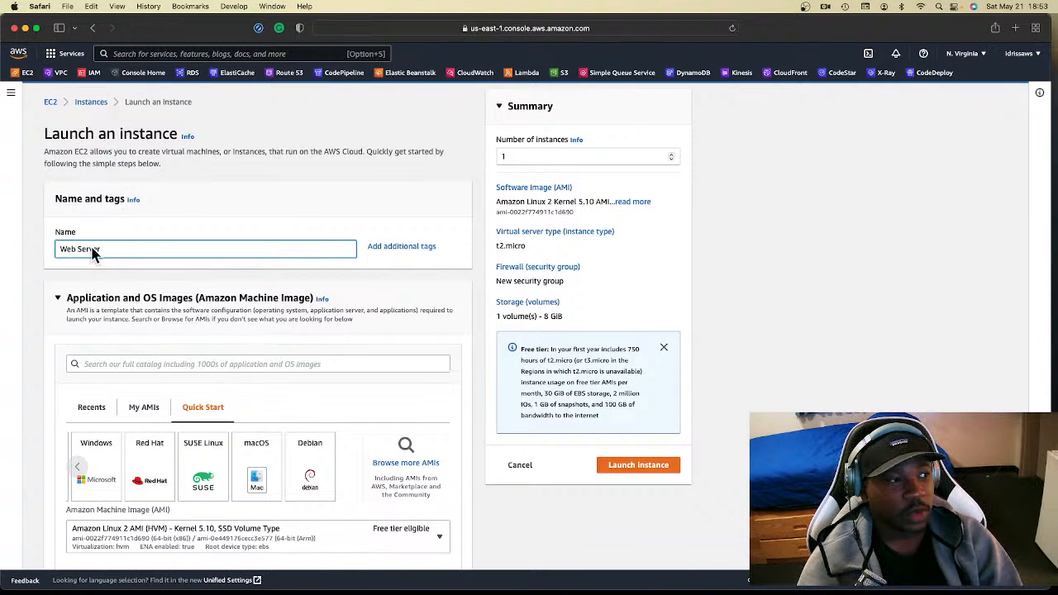
Step: Choose the 64-bit (x86) architecture for the Amazon Linux 2 machine image
scroll(164, 364, "down", 1)
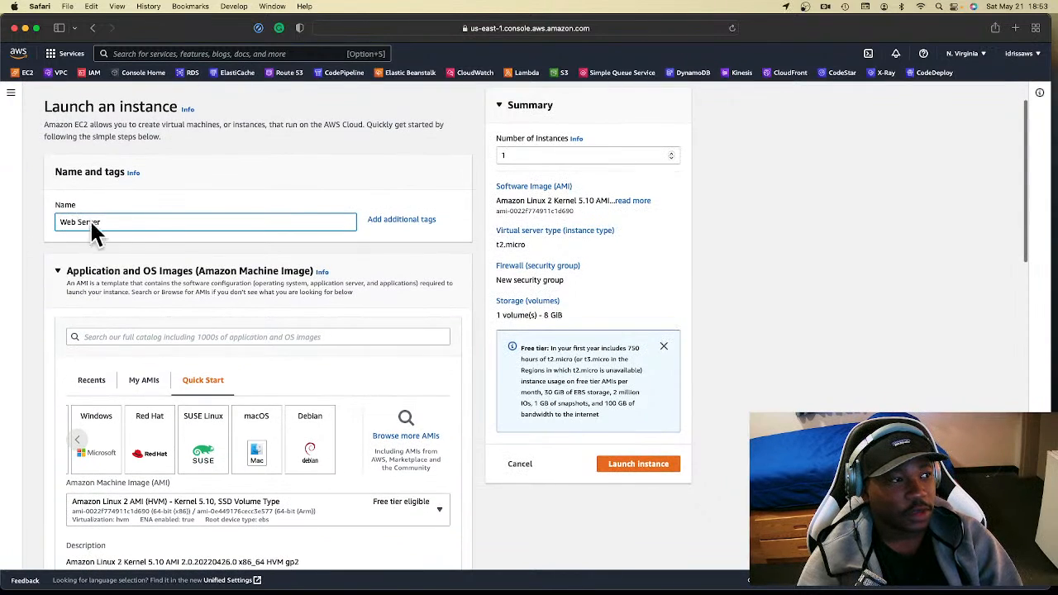
scroll(224, 408, "down", 2)
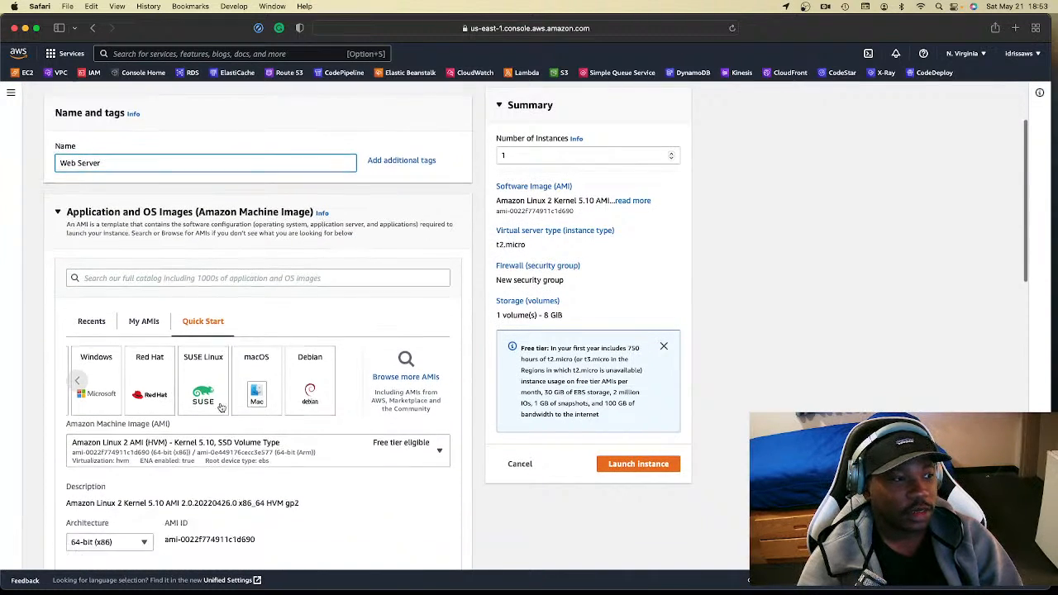
scroll(222, 408, "down", 5)
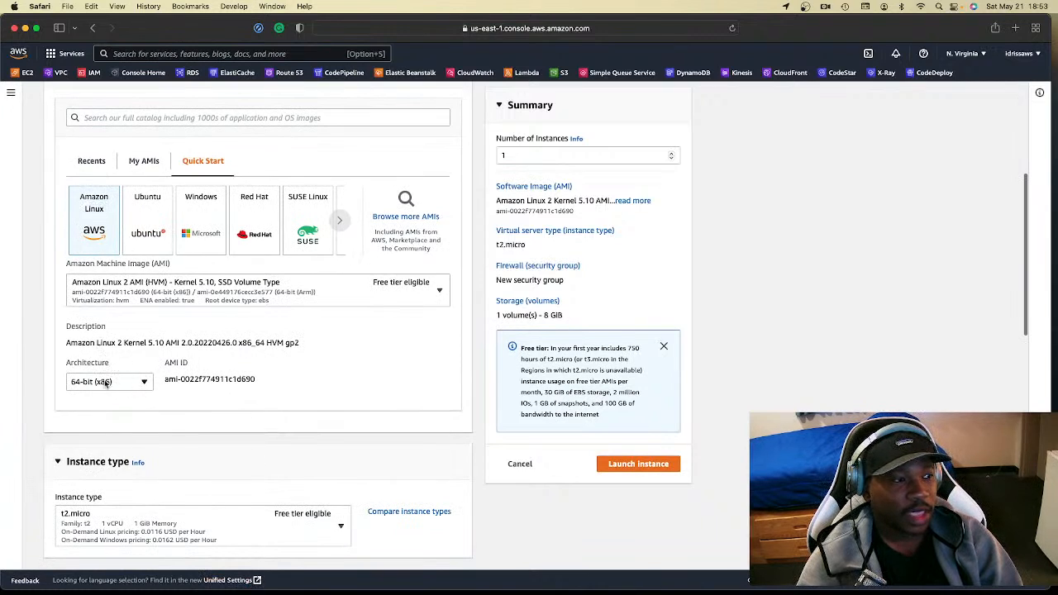
left_click(132, 383)
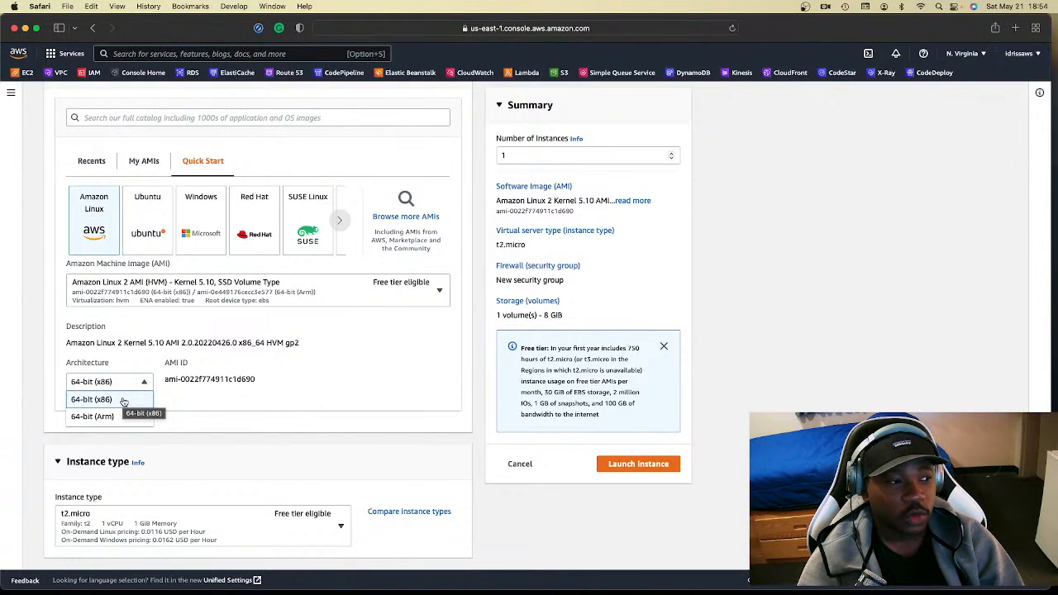
left_click(86, 401)
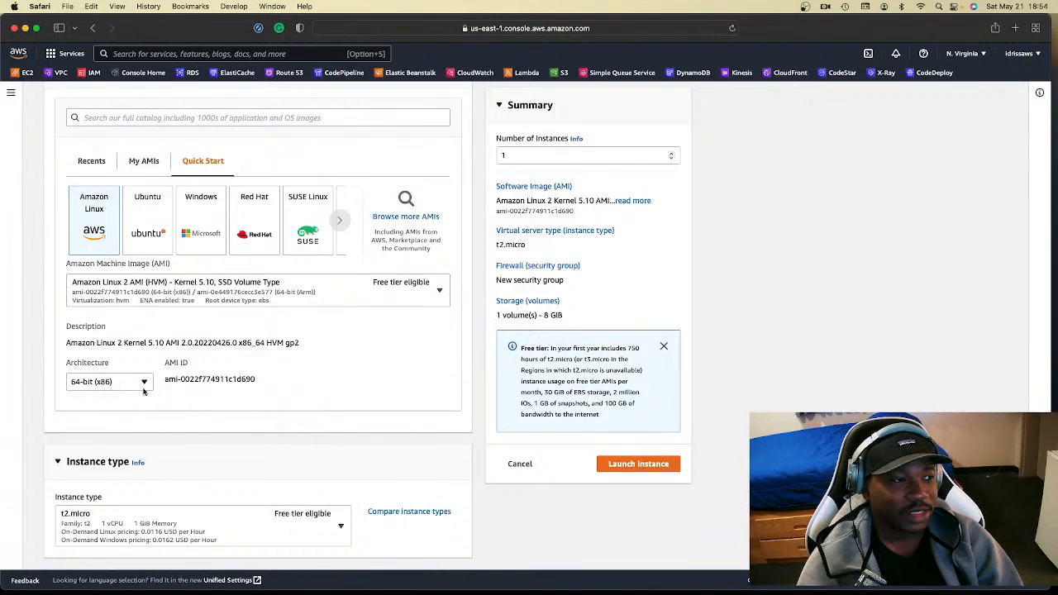
Step: Examine the available instance types with their vCPU, memory and hourly pricing, keeping t2.micro selected
scroll(201, 408, "down", 4)
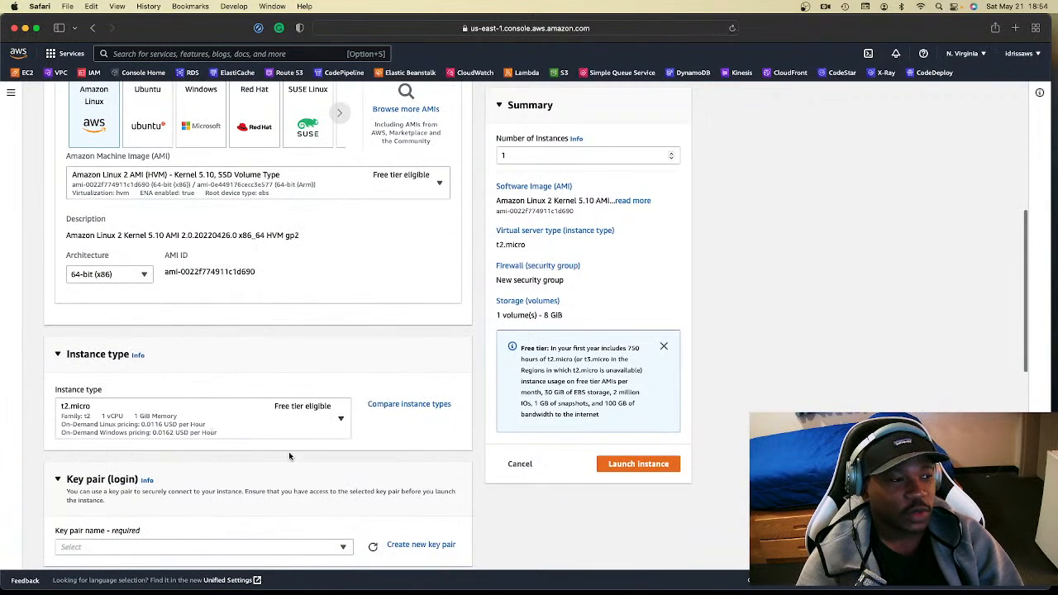
scroll(184, 418, "down", 3)
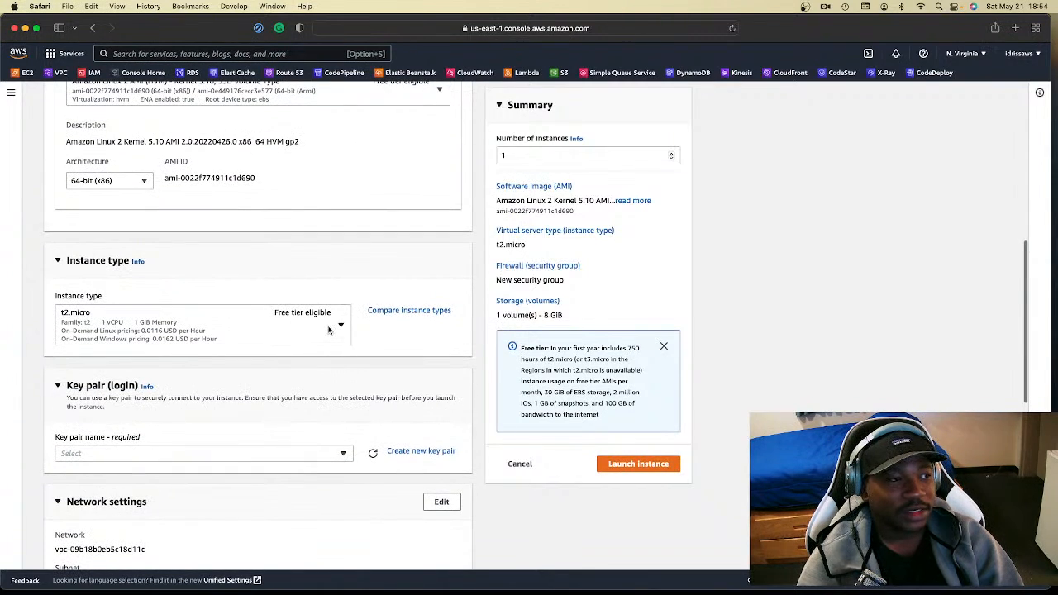
left_click(328, 329)
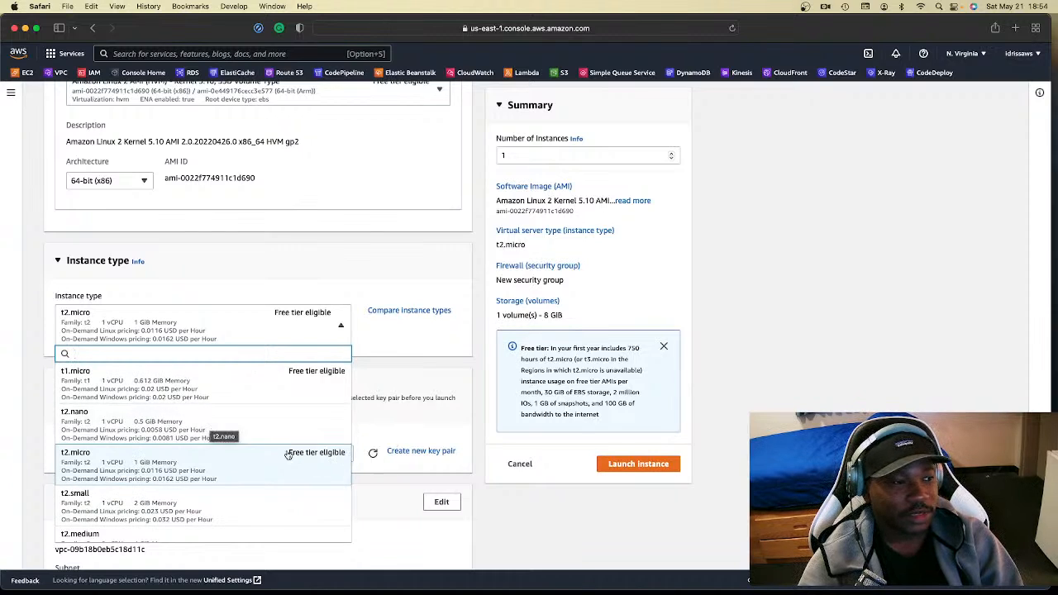
scroll(225, 439, "down", 2)
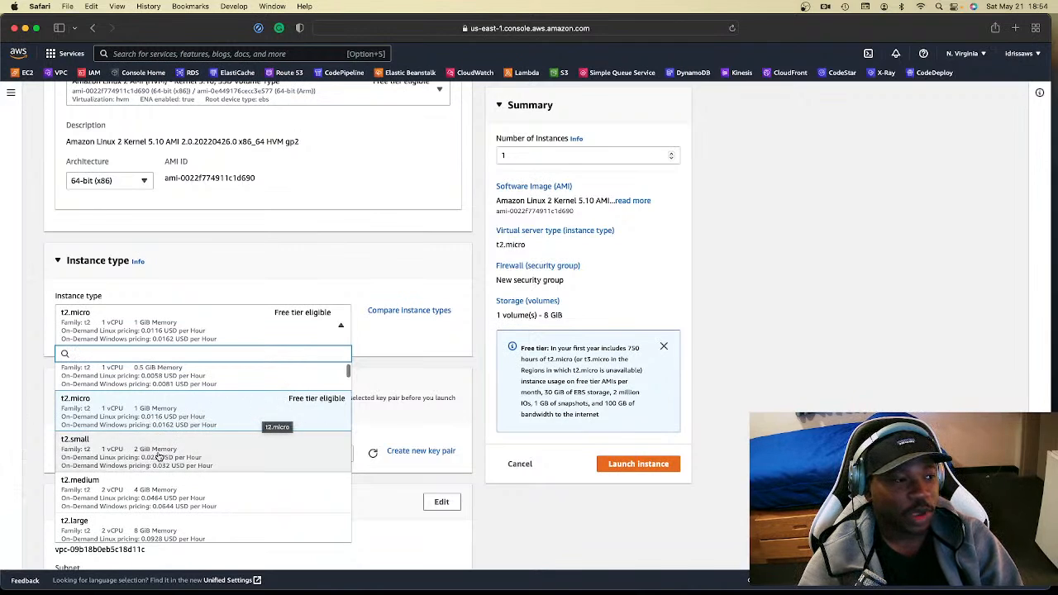
scroll(142, 453, "down", 5)
scroll(142, 453, "down", 1)
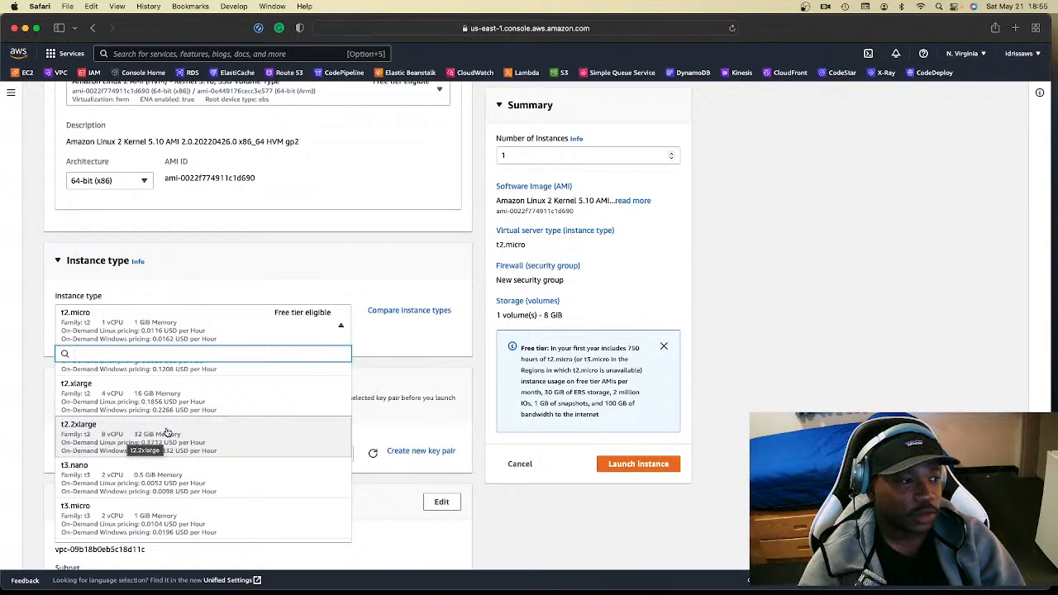
scroll(165, 433, "up", 6)
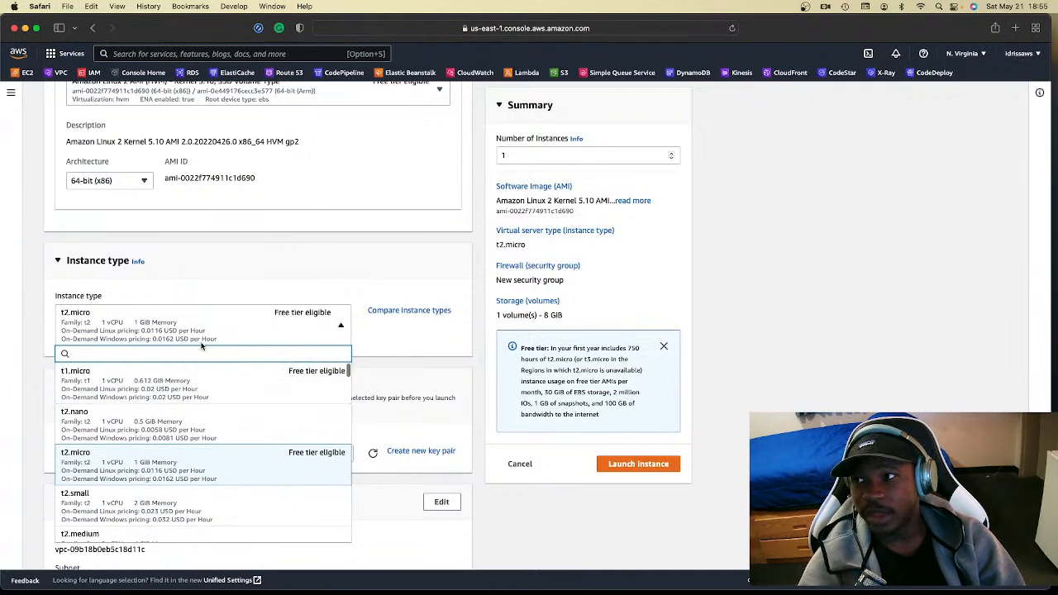
left_click(243, 260)
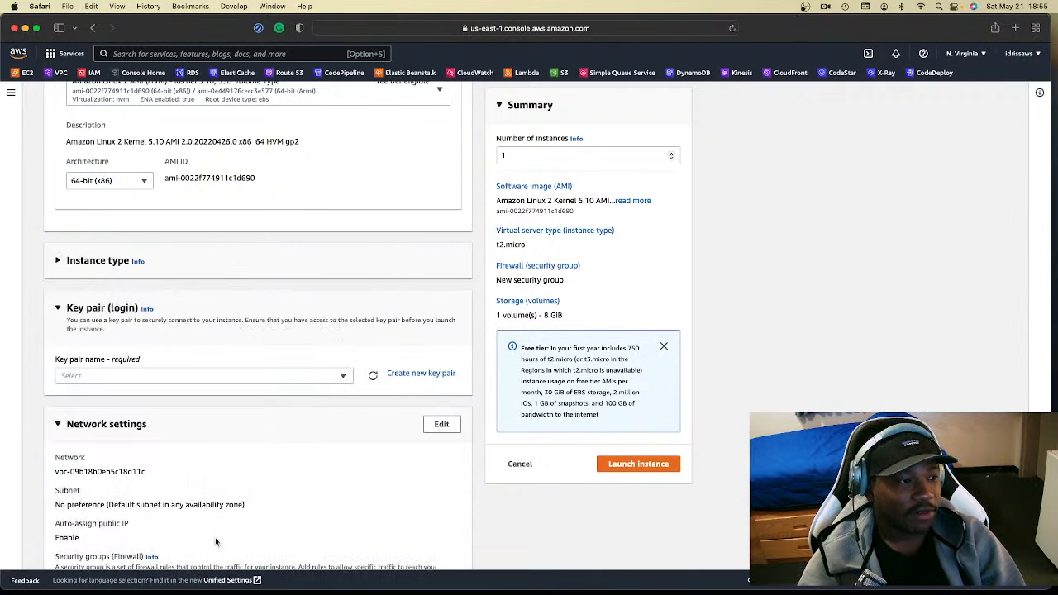
left_click(109, 262)
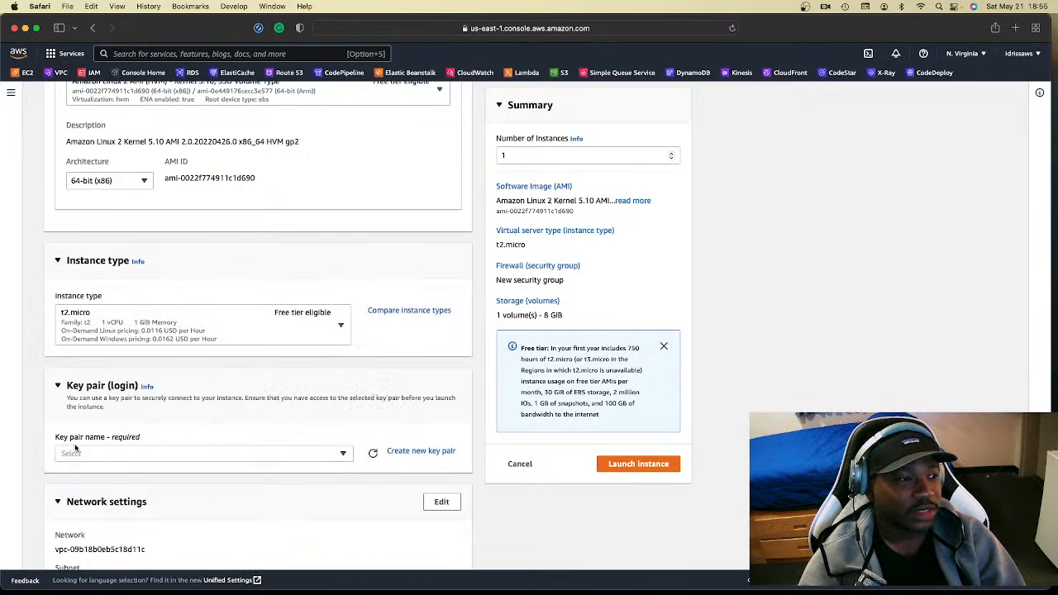
Step: Check the existing key pairs offered for logging in to the instance, without selecting one
scroll(76, 448, "down", 2)
left_click(197, 410)
left_click(176, 403)
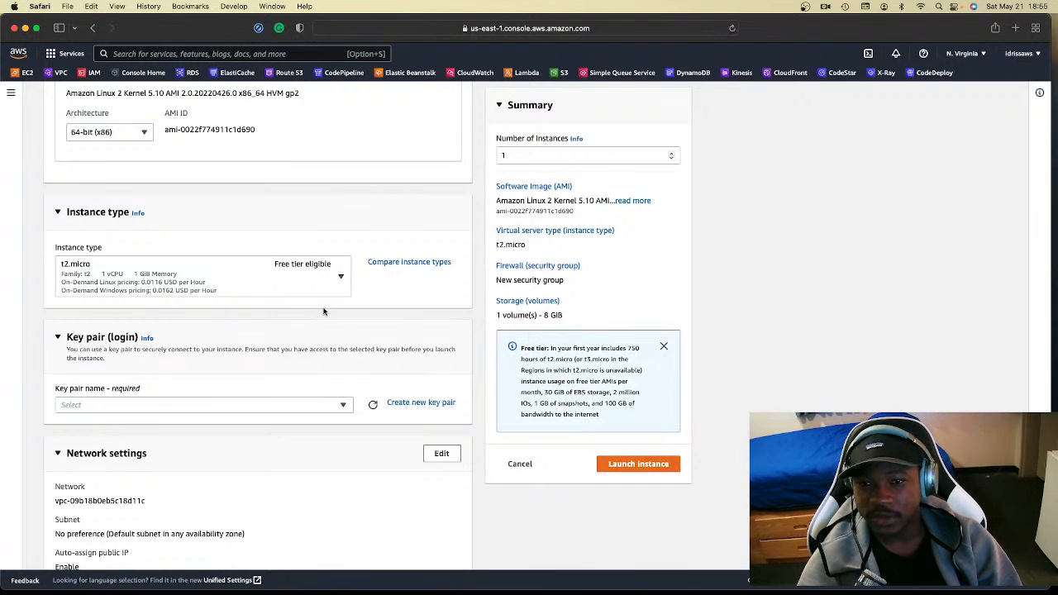
Step: Examine the network settings and the source options for allowed SSH traffic, keeping Anywhere selected
scroll(245, 339, "down", 5)
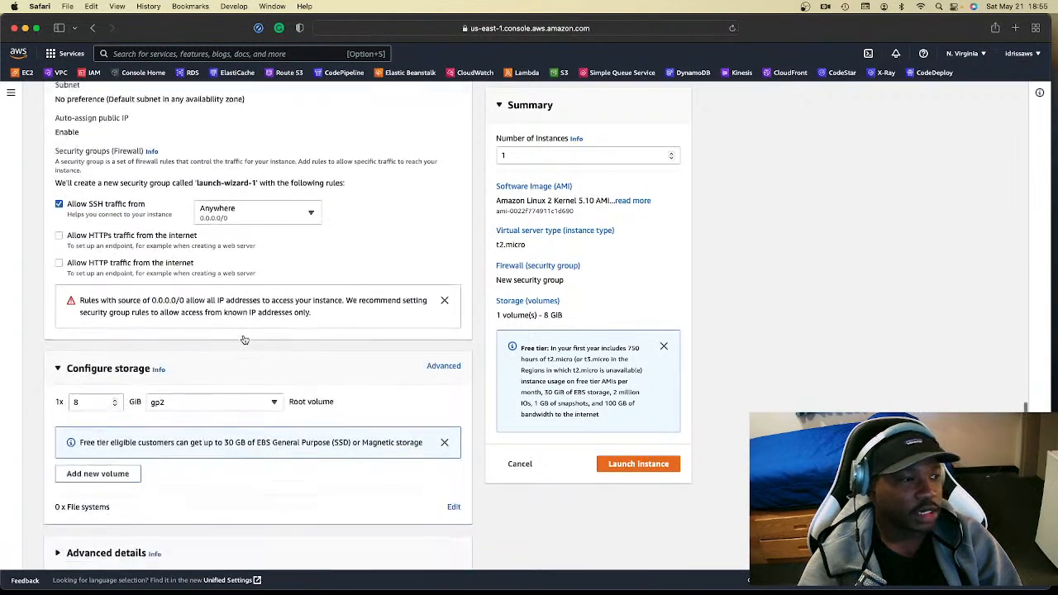
scroll(245, 339, "up", 3)
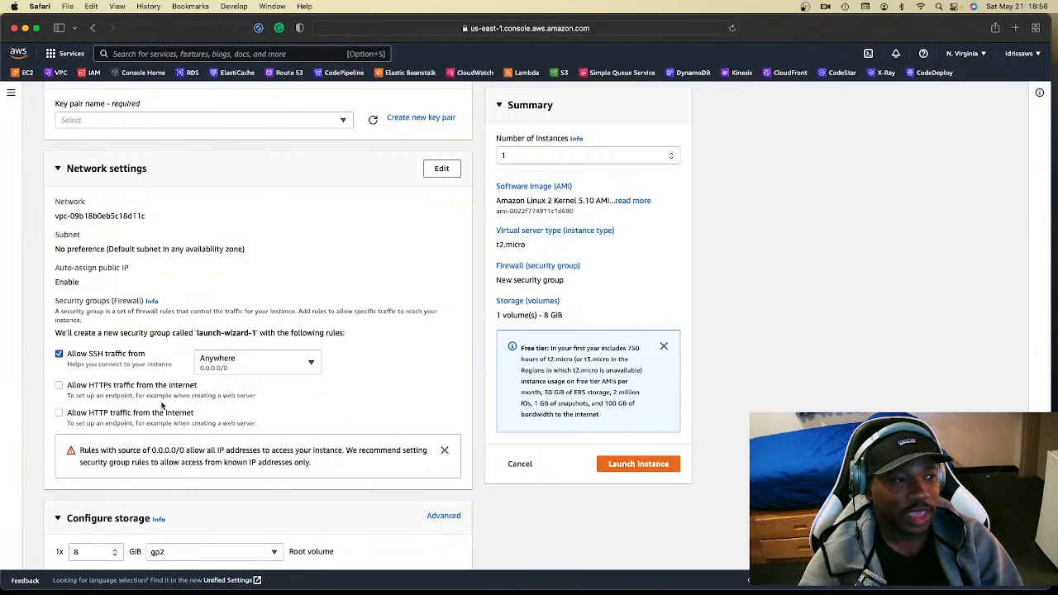
scroll(163, 405, "down", 1)
left_click(295, 362)
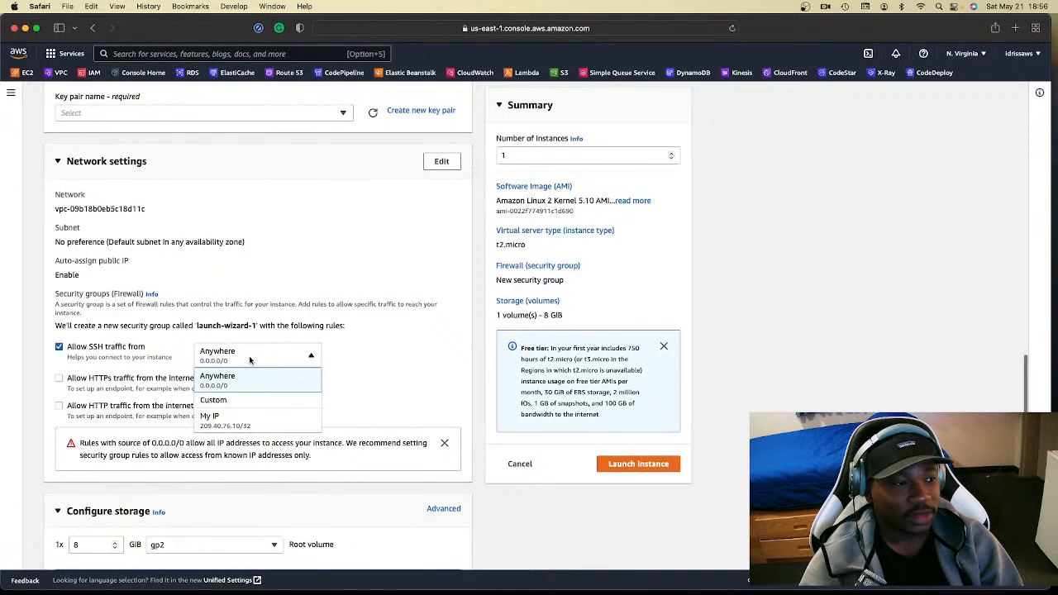
left_click(274, 358)
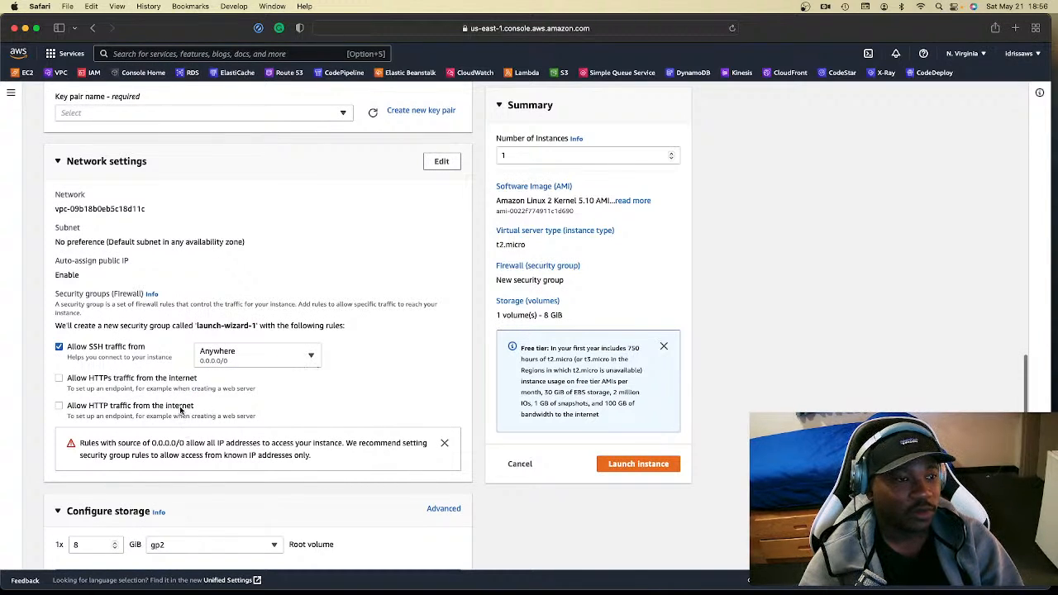
Step: Review the root volume's size and type in the storage configuration
scroll(171, 407, "down", 3)
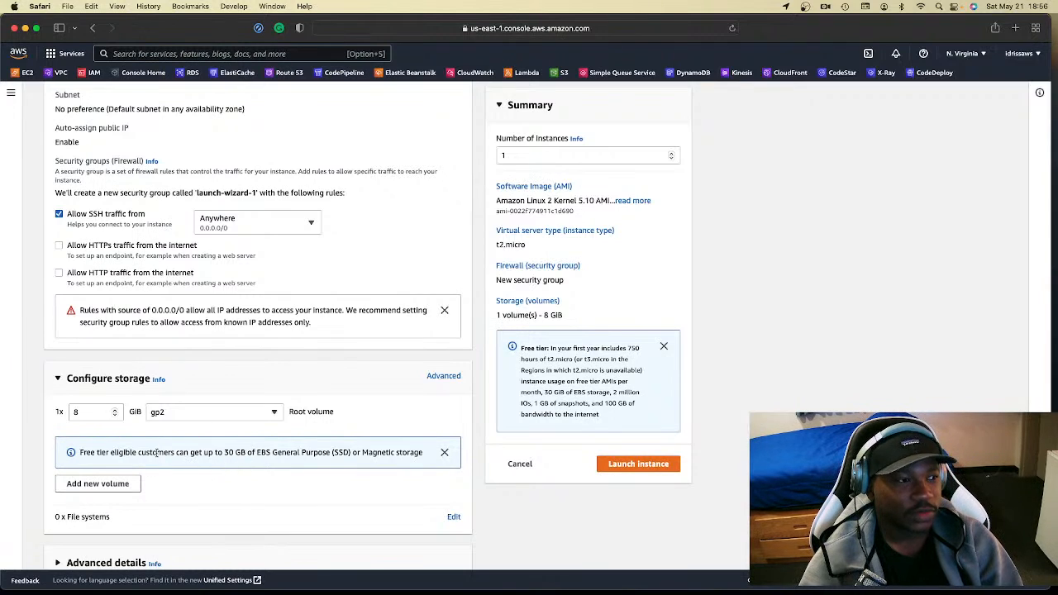
scroll(215, 440, "down", 1)
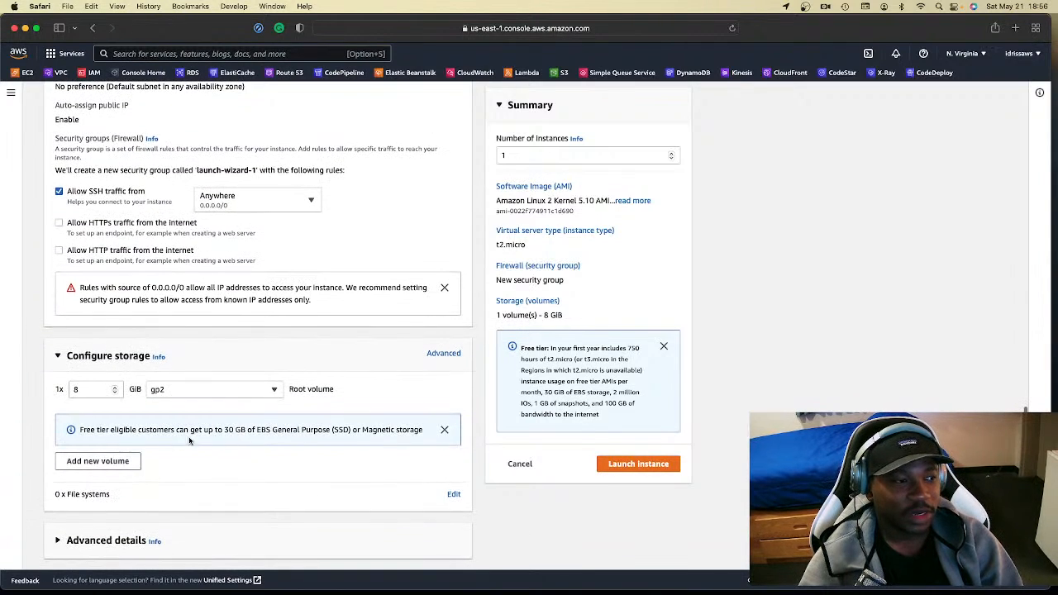
scroll(187, 443, "down", 1)
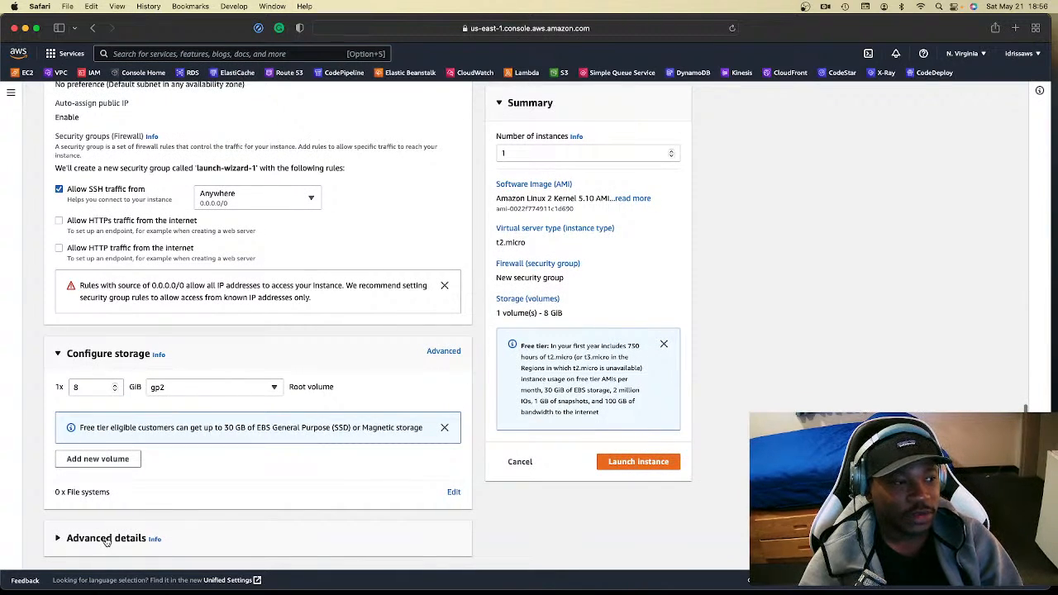
Step: Expand the advanced details, examine the options down to the user data field, and collapse the section again
left_click(108, 536)
scroll(108, 533, "down", 10)
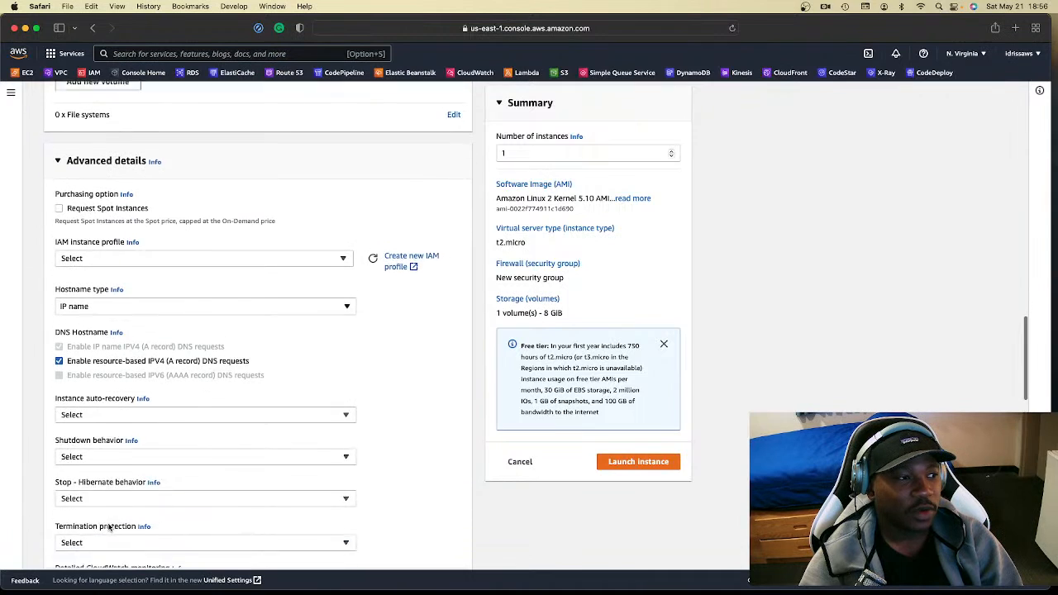
scroll(107, 526, "down", 15)
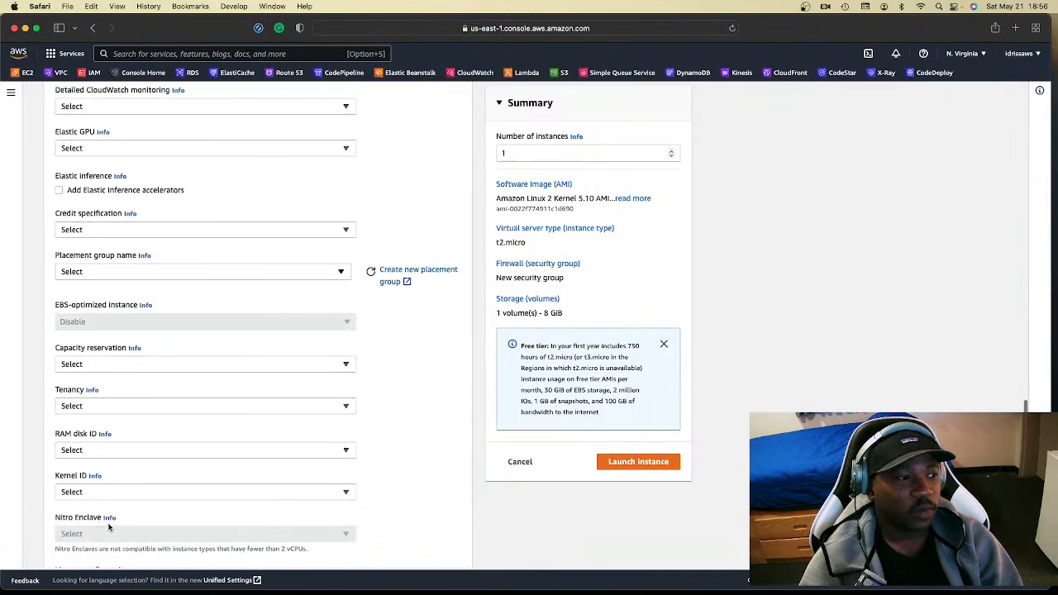
scroll(109, 527, "down", 8)
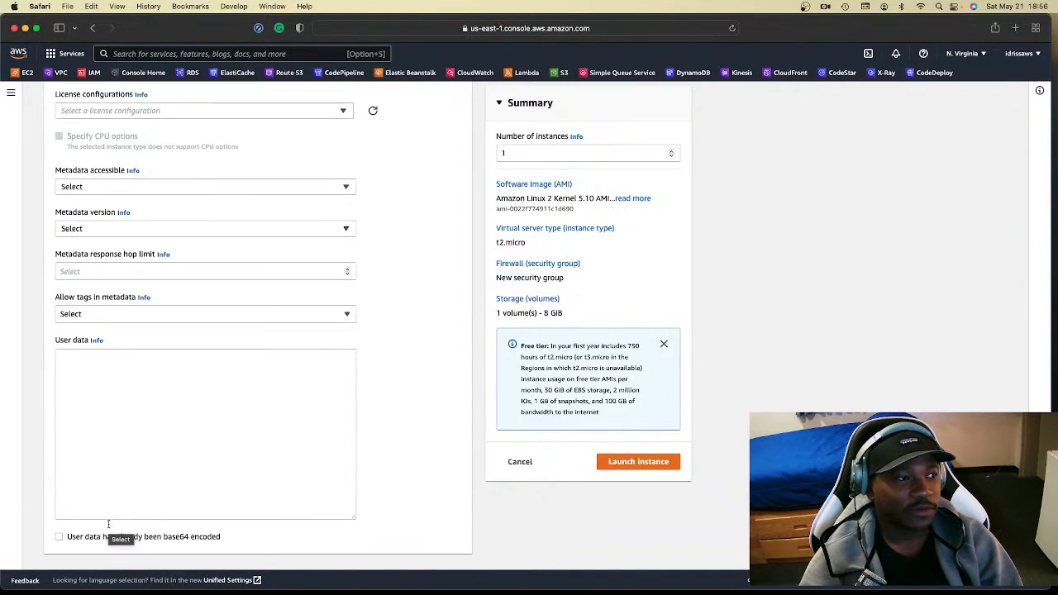
scroll(88, 476, "up", 3)
scroll(239, 398, "down", 3)
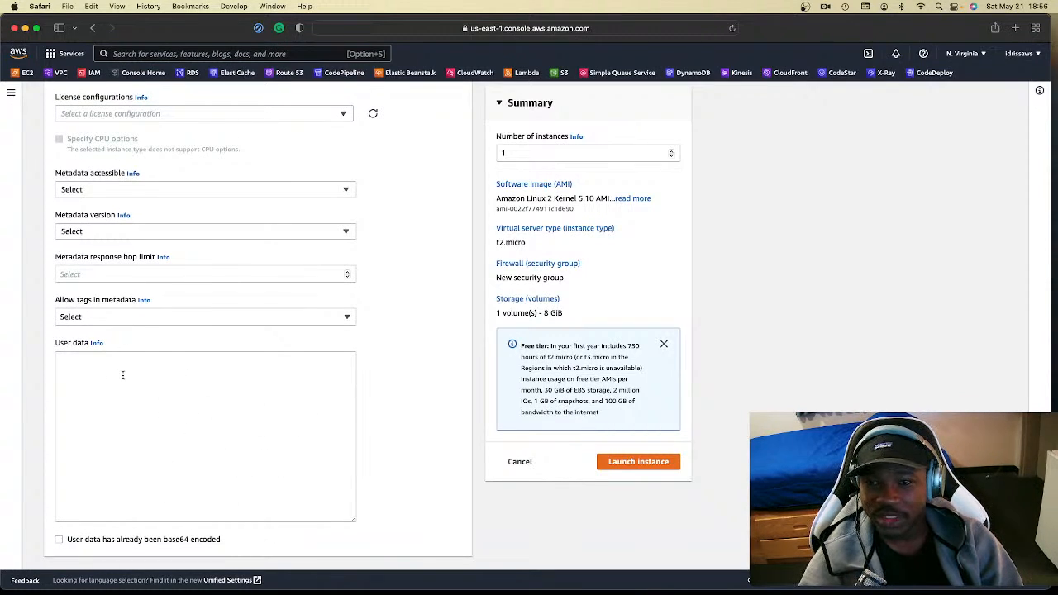
scroll(140, 352, "up", 15)
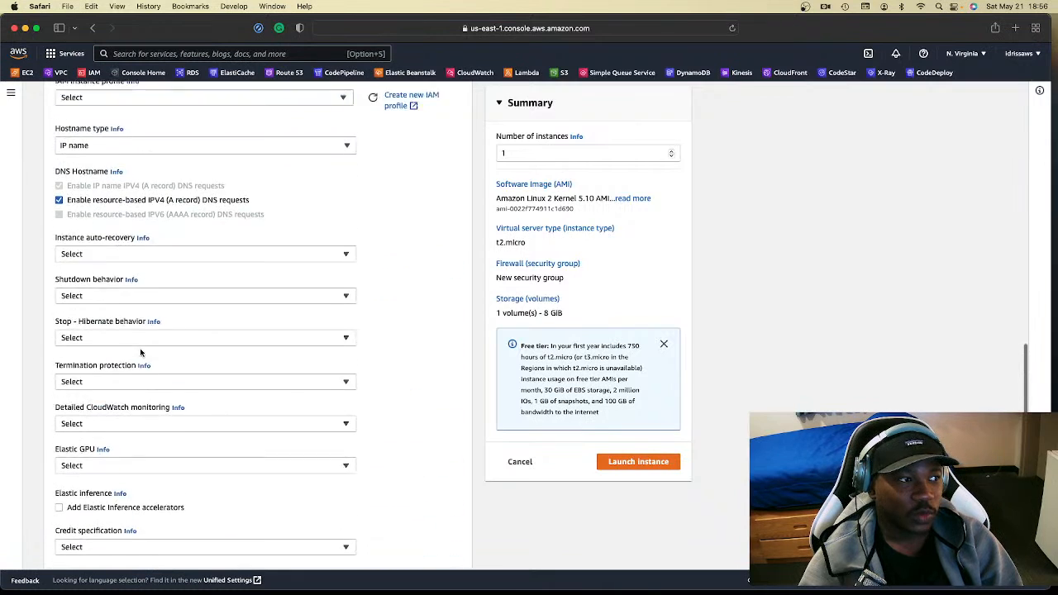
scroll(140, 352, "up", 3)
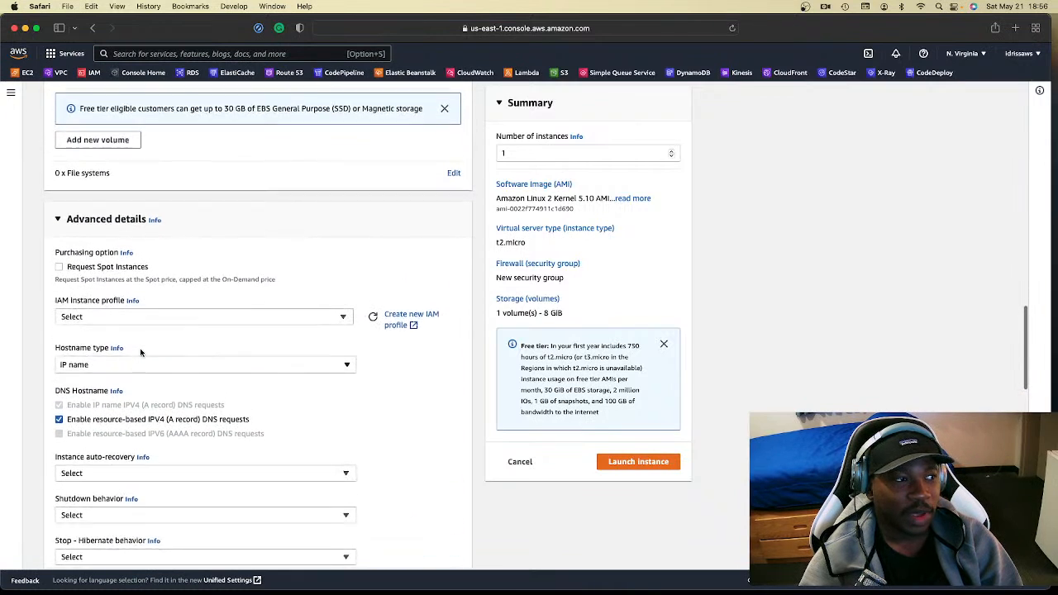
scroll(246, 232, "up", 8)
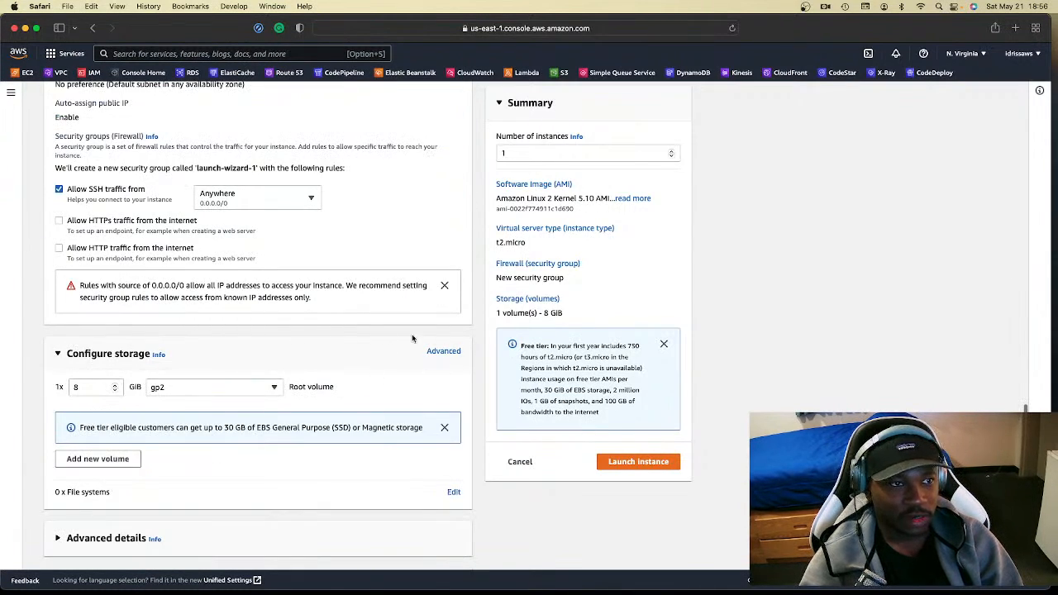
Step: Check the number of instances in the launch summary and open its help information
scroll(321, 323, "up", 11)
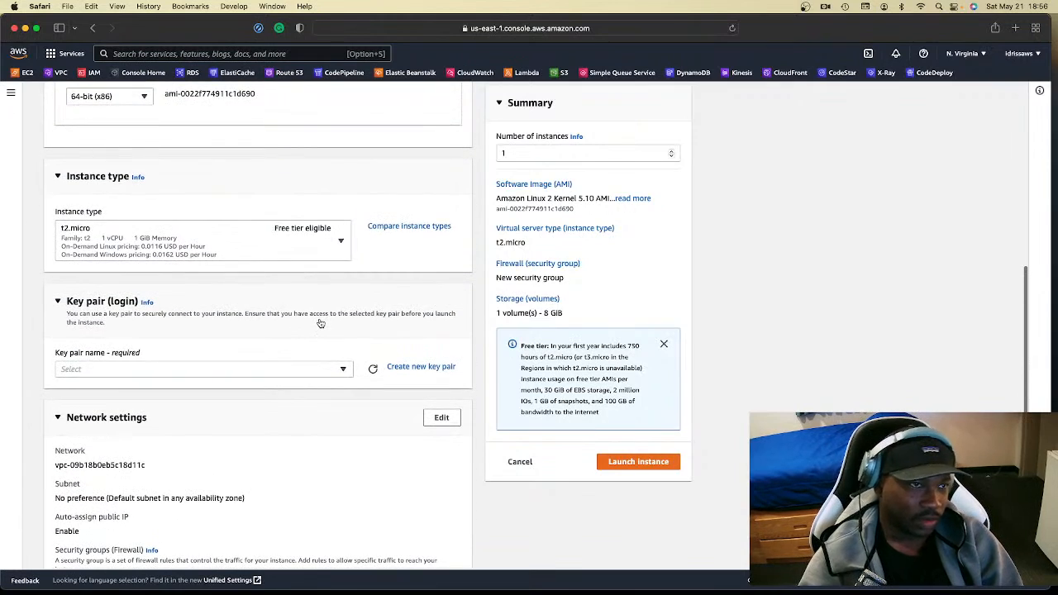
scroll(320, 323, "up", 15)
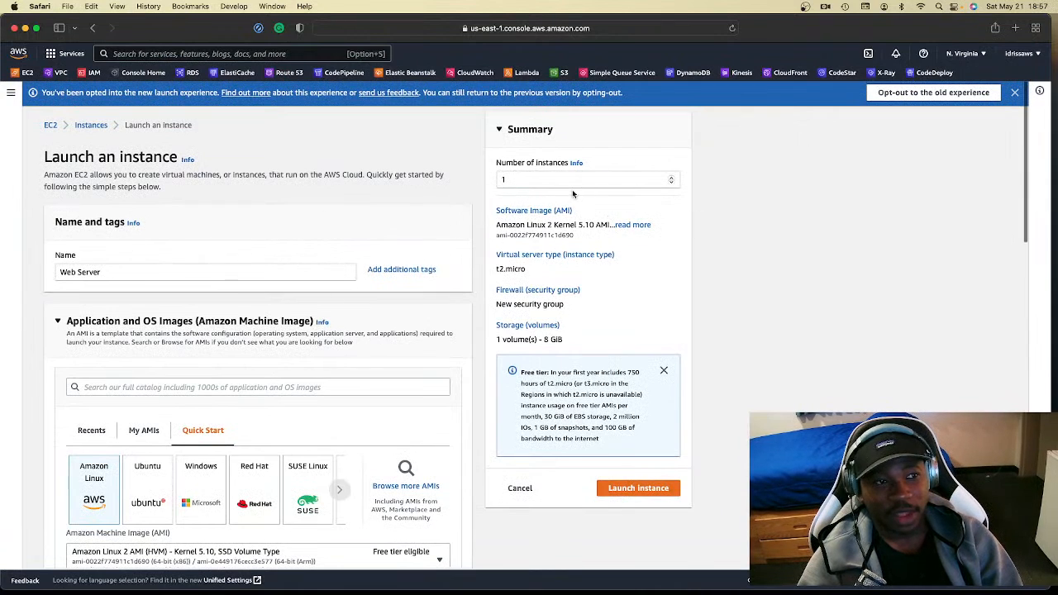
left_click(526, 178)
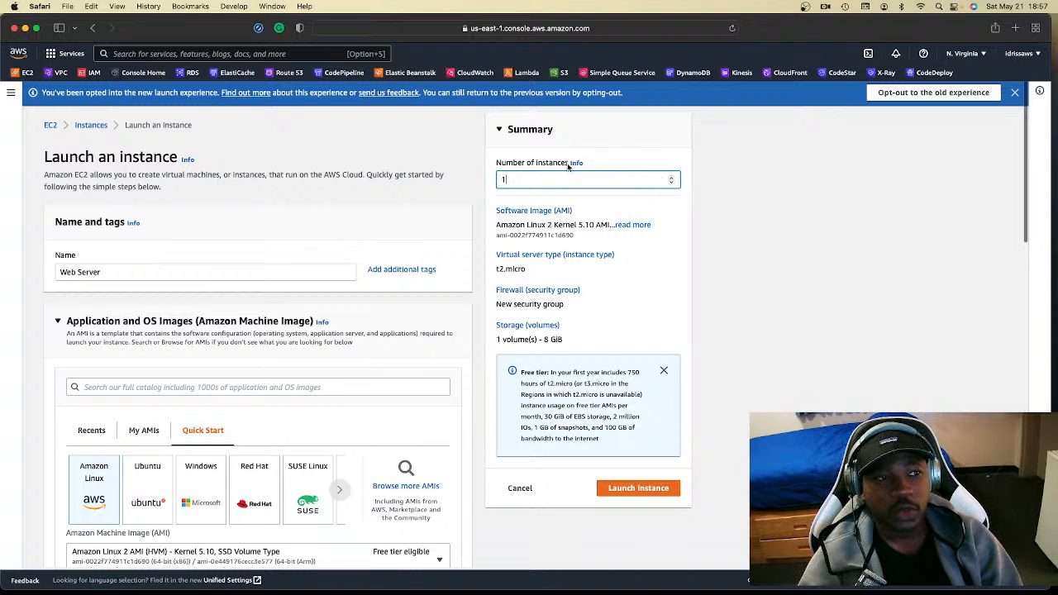
left_click(575, 163)
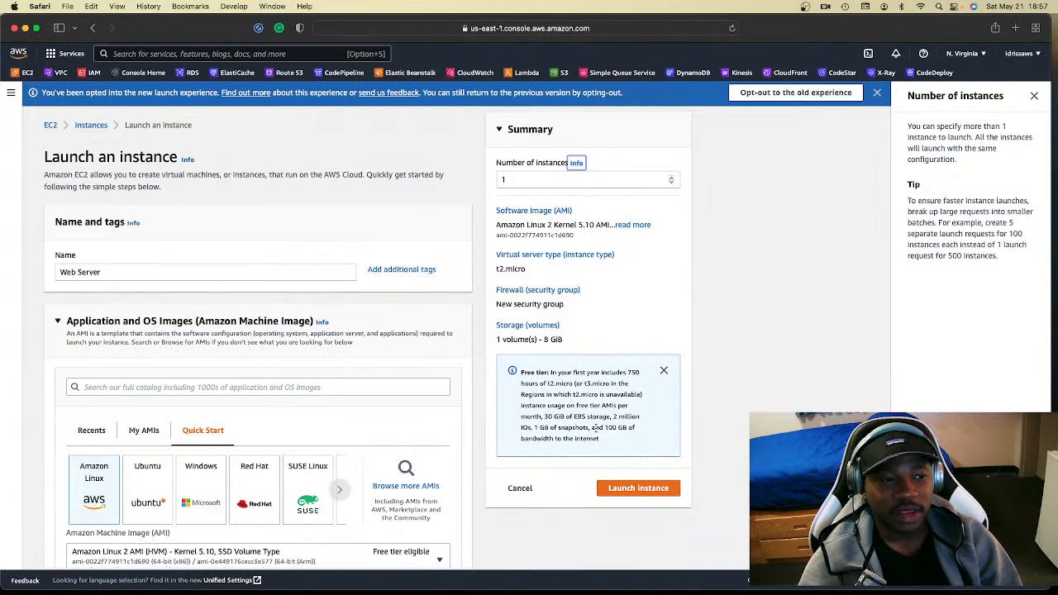
Step: Open the full machine image catalog and examine the Quickstart AMIs with their platforms and free tier eligibility
scroll(364, 327, "down", 3)
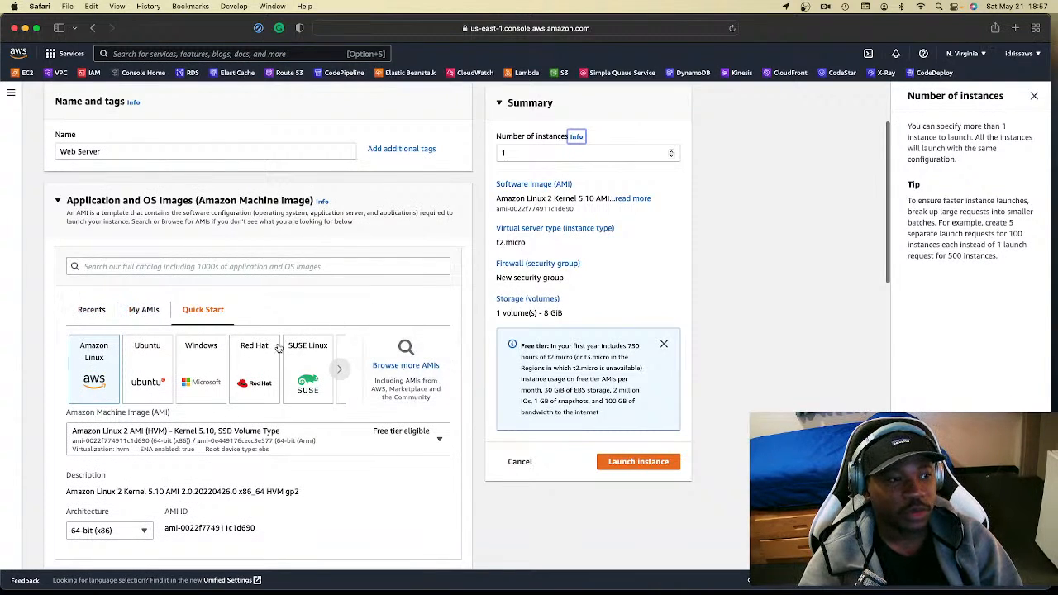
left_click(423, 378)
scroll(351, 357, "down", 5)
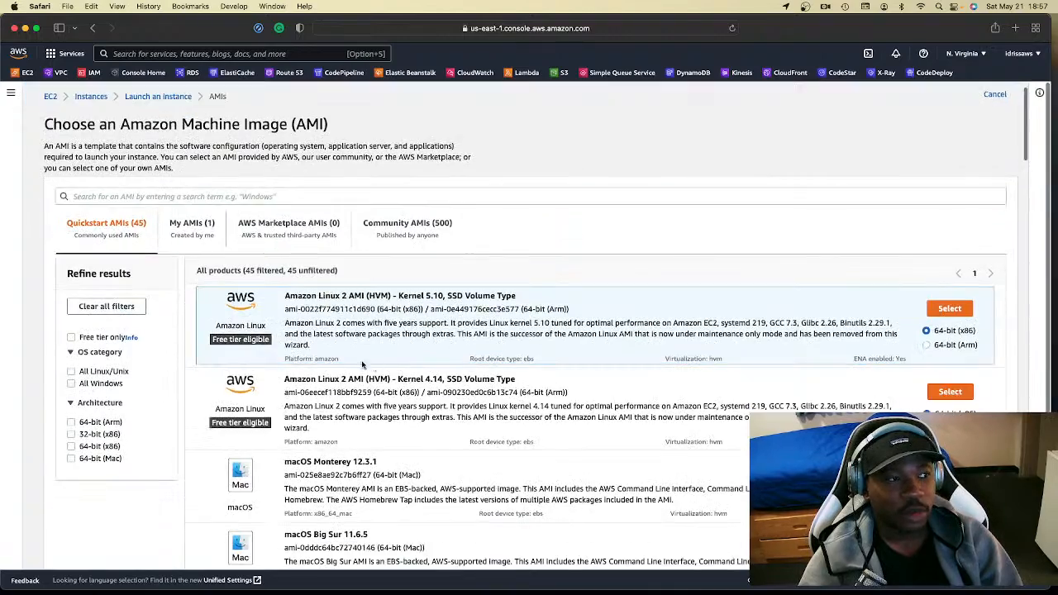
scroll(352, 358, "down", 3)
scroll(352, 361, "down", 3)
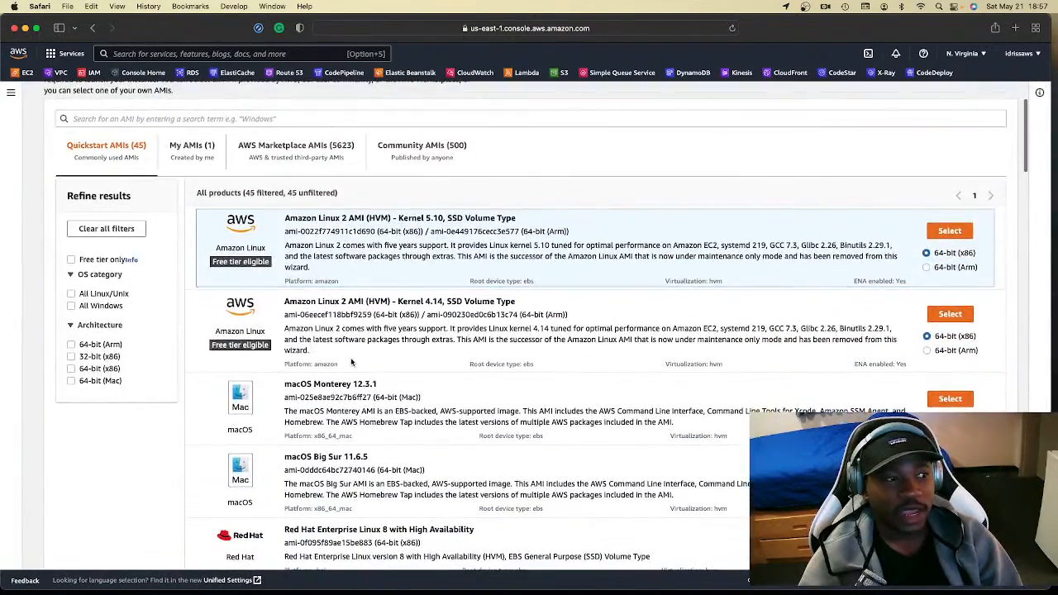
scroll(352, 361, "down", 5)
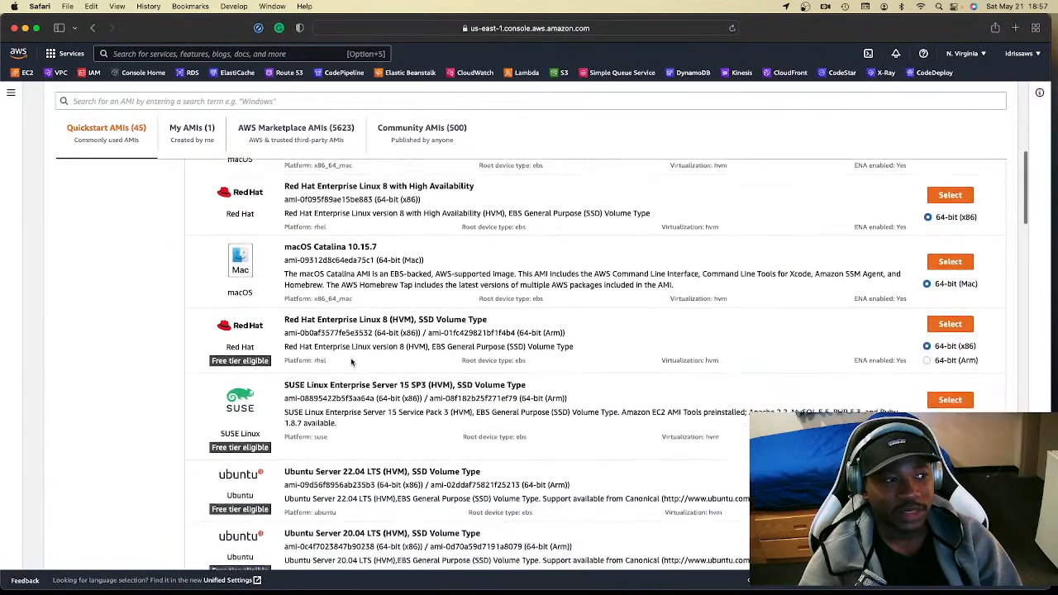
scroll(351, 361, "down", 1)
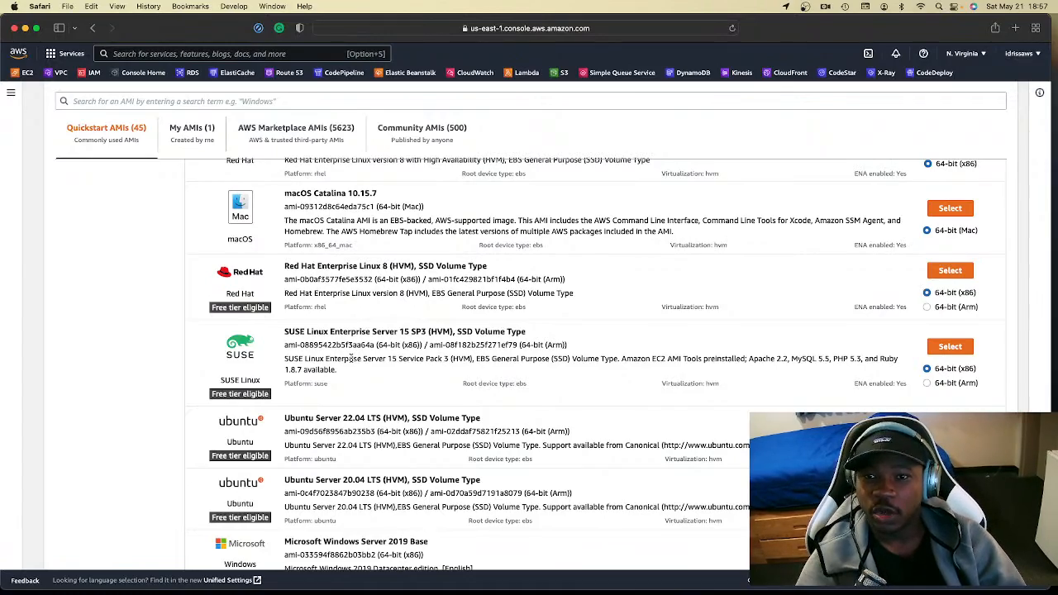
scroll(487, 354, "down", 6)
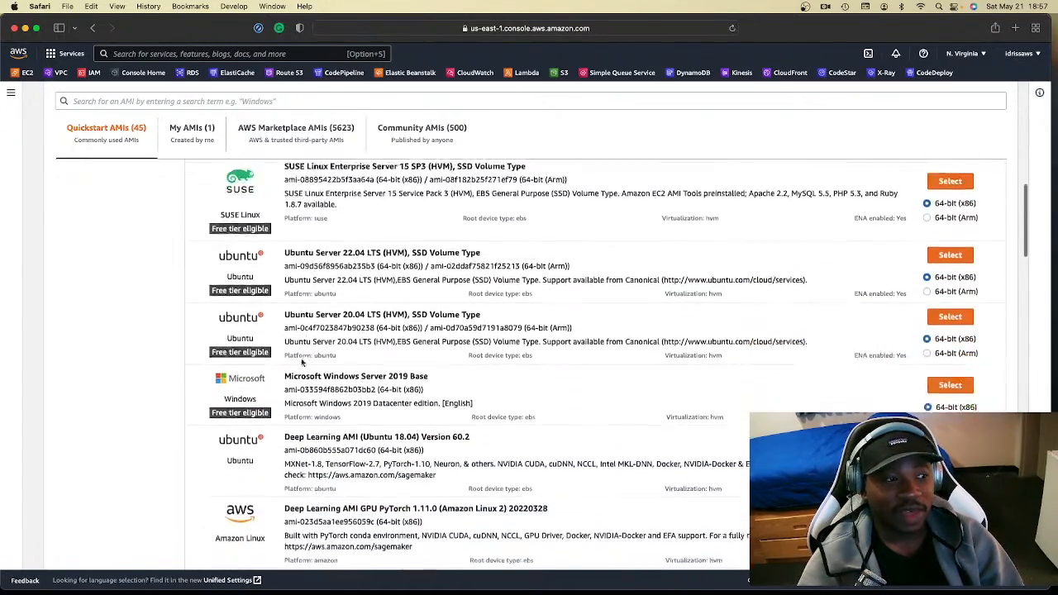
scroll(303, 361, "down", 7)
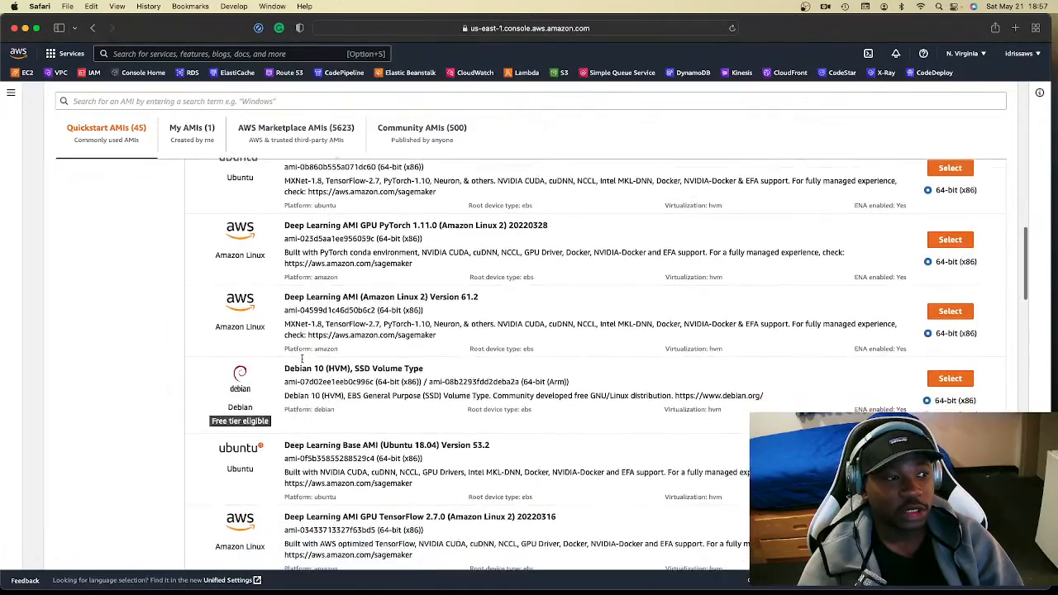
scroll(303, 361, "down", 15)
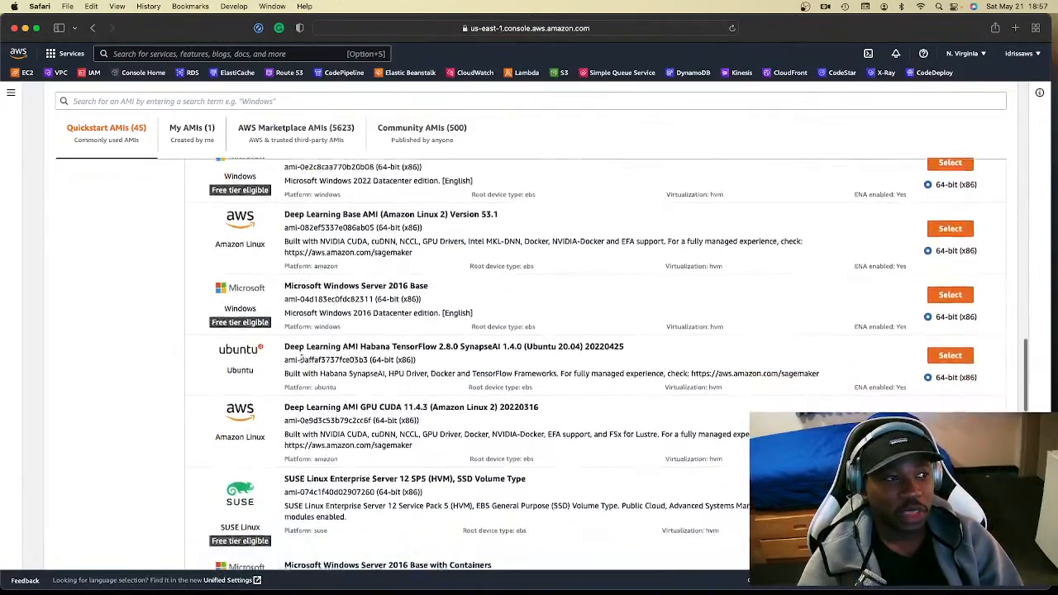
scroll(303, 361, "down", 15)
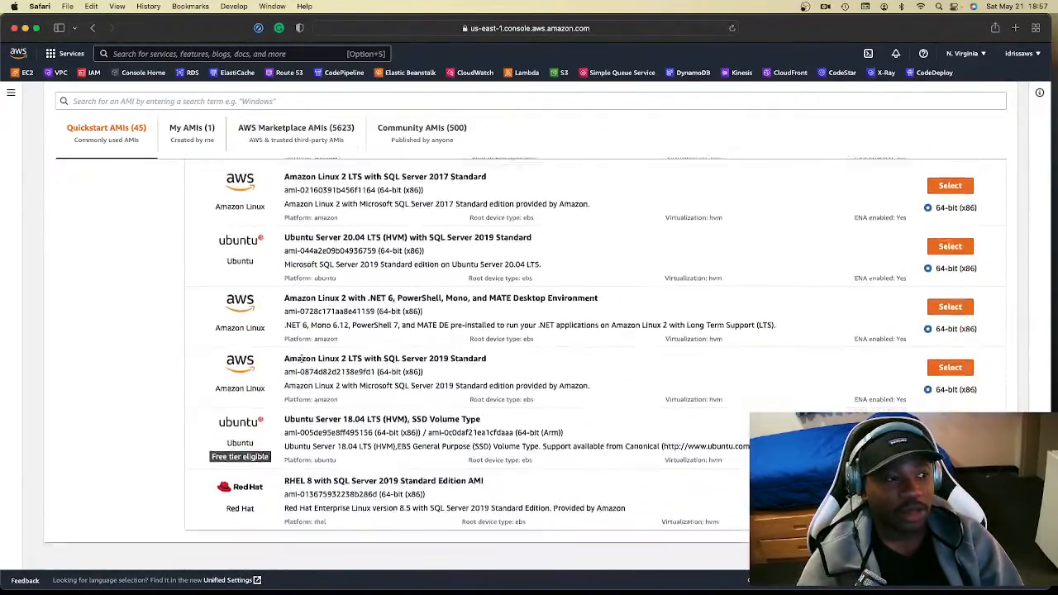
scroll(303, 361, "up", 15)
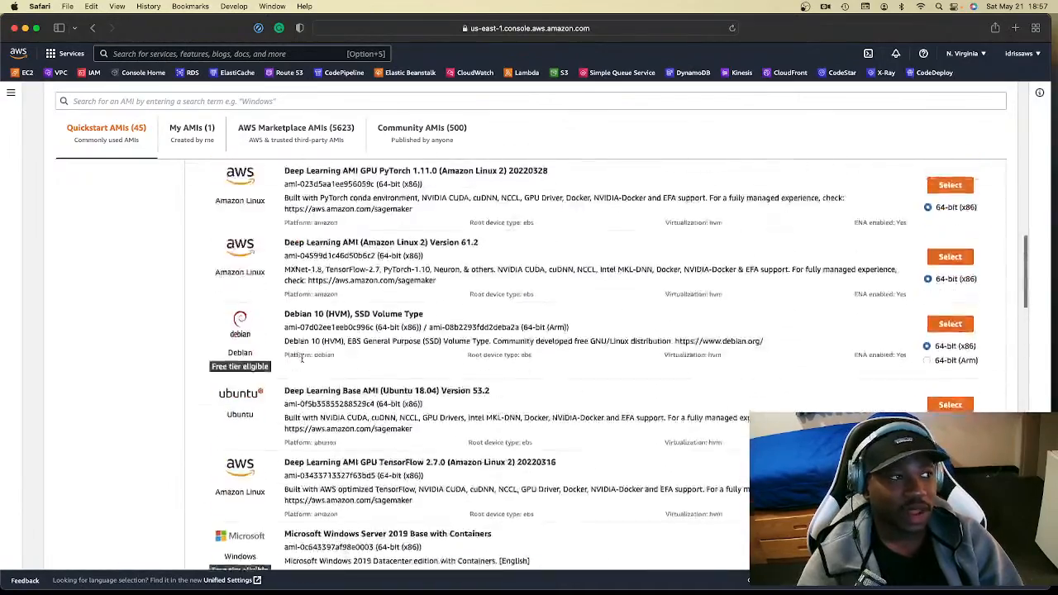
scroll(265, 318, "up", 10)
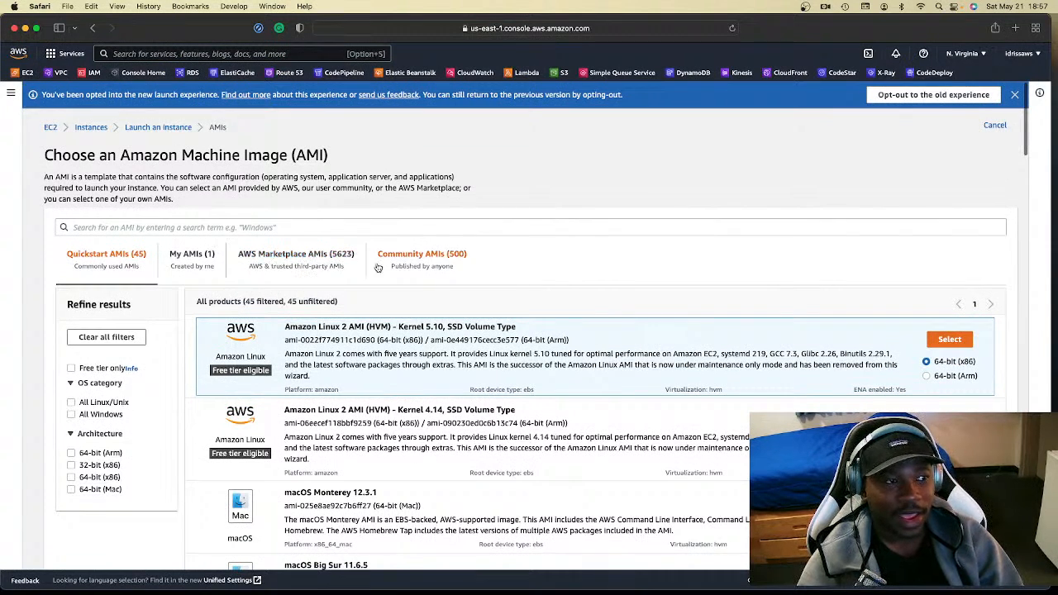
Step: Examine the AWS Marketplace AMIs with their publishers, reviews and available filters
left_click(280, 260)
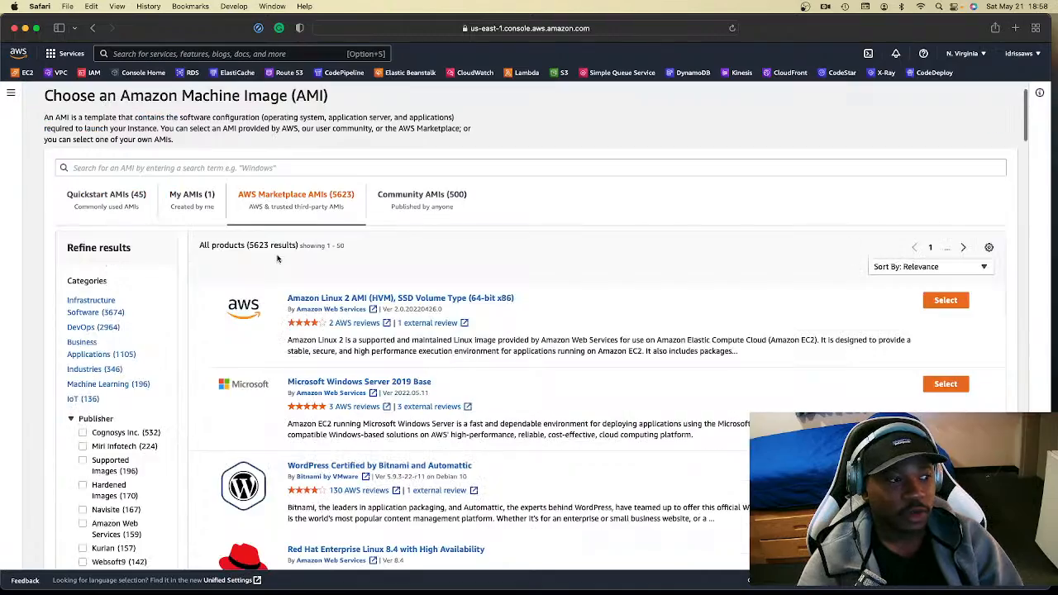
scroll(371, 335, "down", 10)
scroll(371, 335, "up", 10)
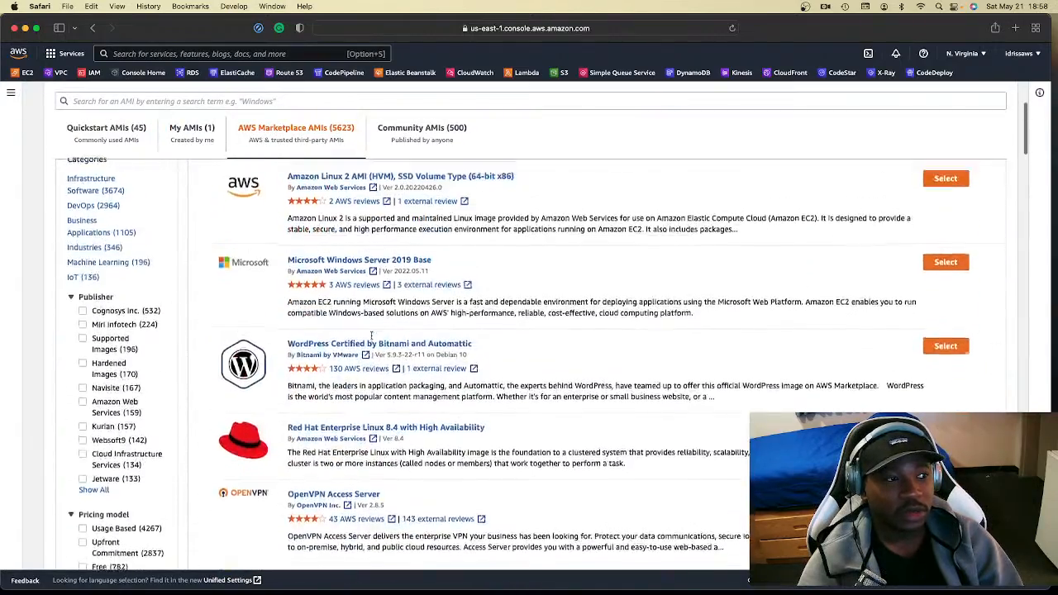
scroll(371, 339, "down", 5)
scroll(371, 339, "down", 5)
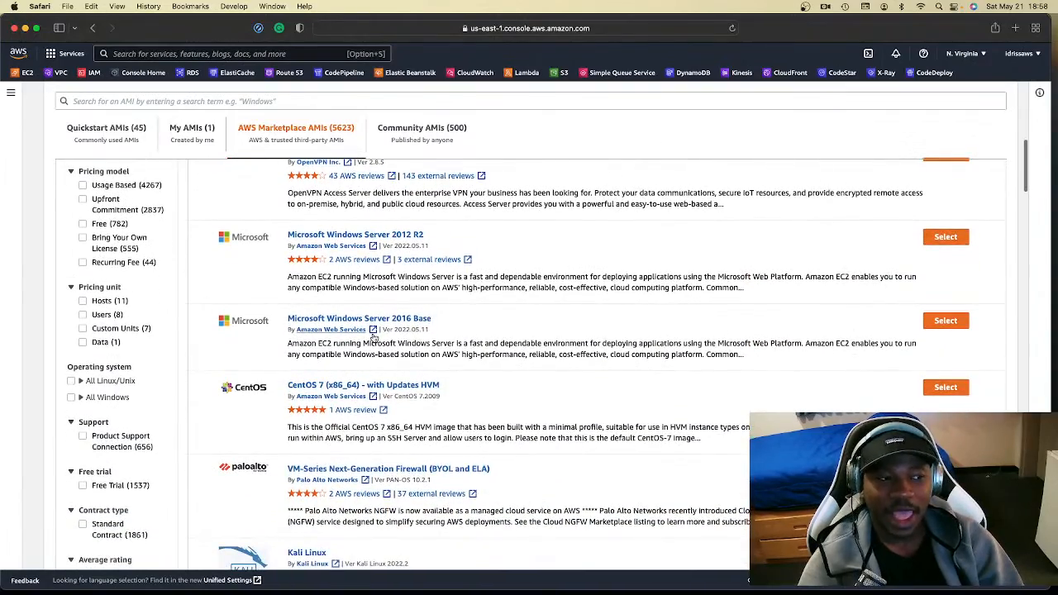
scroll(373, 333, "down", 1)
scroll(373, 333, "down", 3)
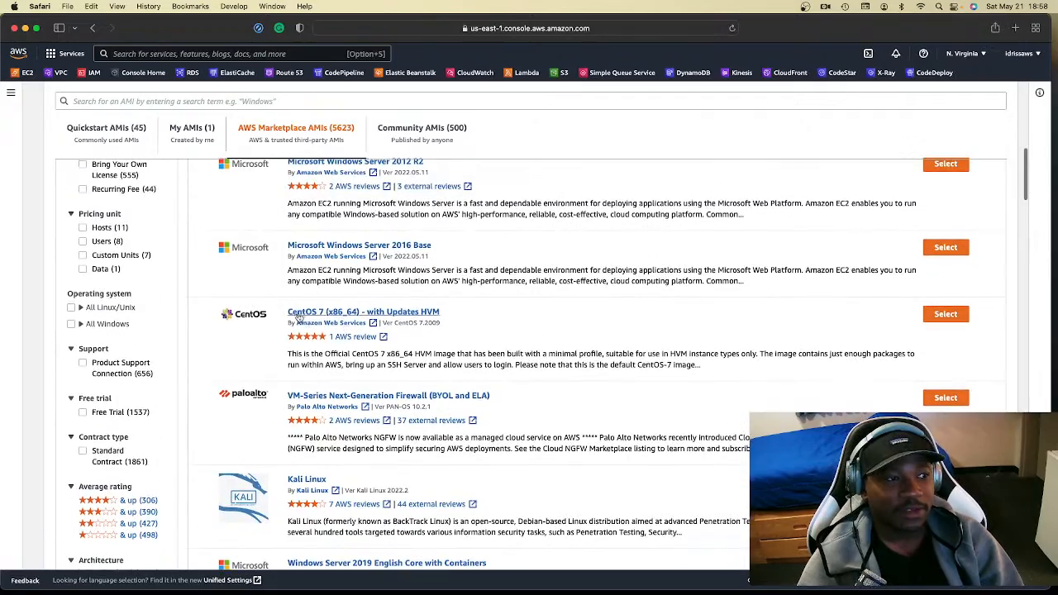
scroll(347, 317, "down", 5)
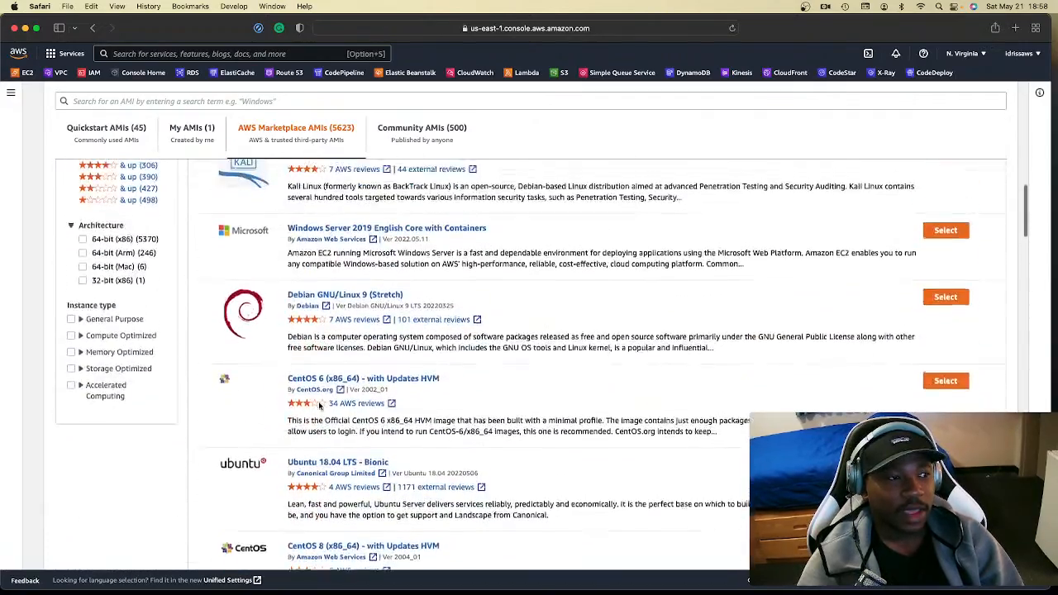
scroll(320, 405, "down", 5)
scroll(289, 335, "down", 20)
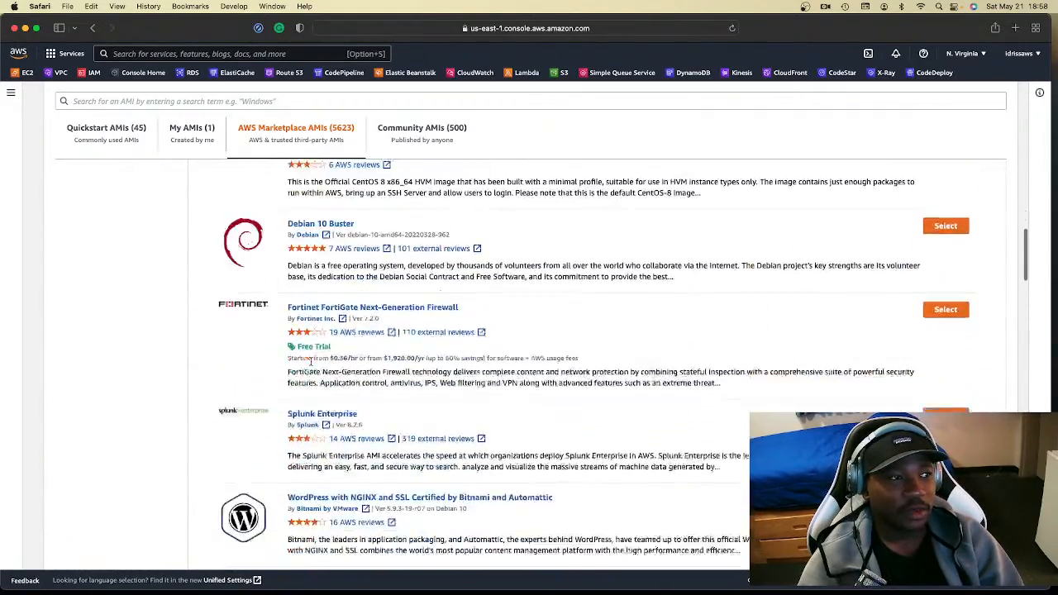
Step: Browse further down the AWS Marketplace AMIs, looking over the third-party firewall, WordPress, Ubuntu, LAMP, Cisco and CIS images
scroll(312, 360, "up", 4)
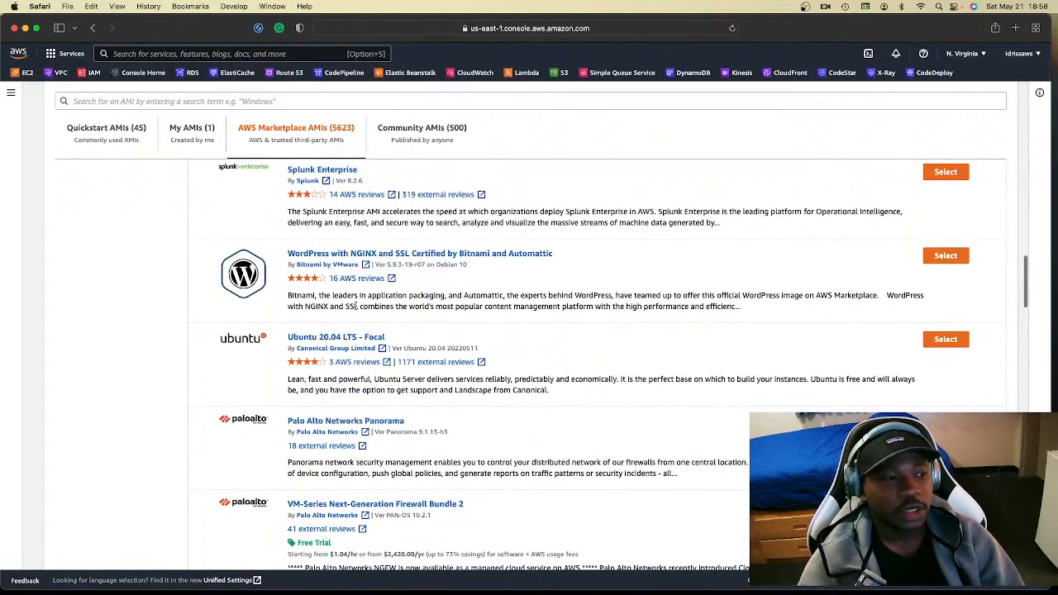
scroll(355, 304, "down", 20)
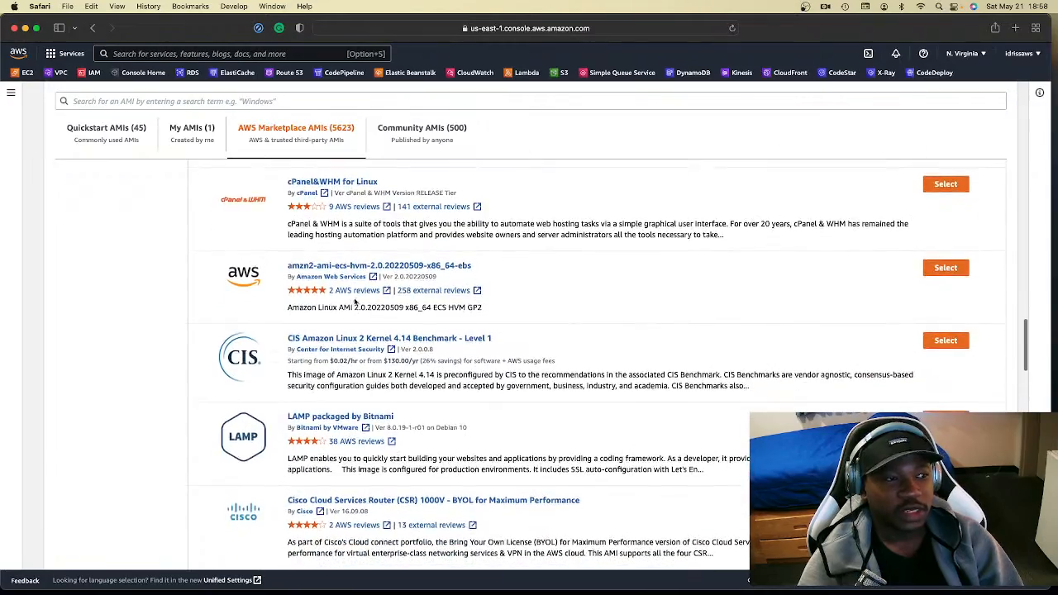
scroll(355, 303, "down", 20)
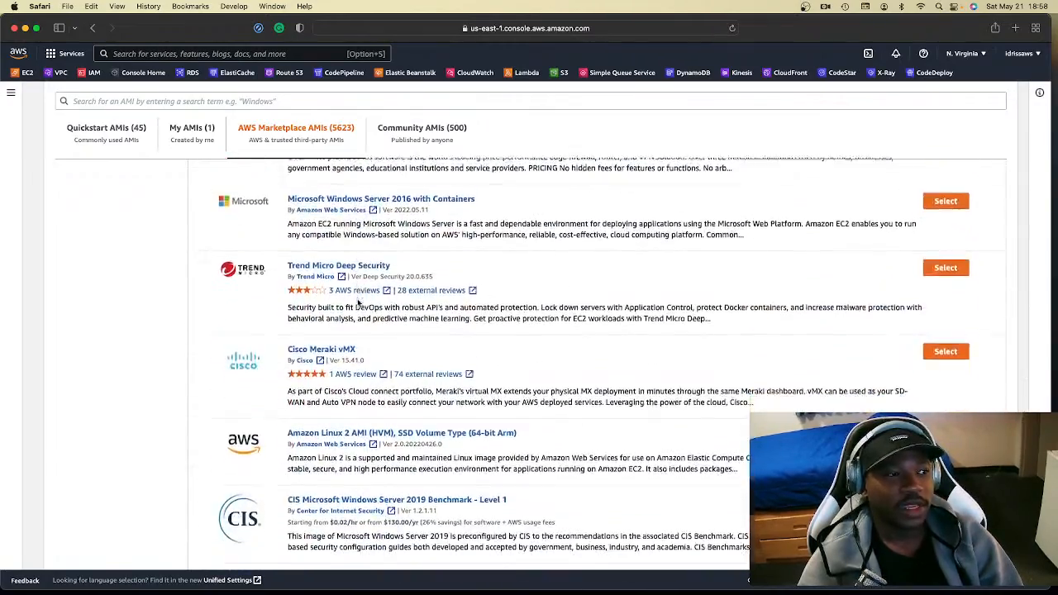
scroll(358, 303, "down", 8)
scroll(358, 303, "up", 6)
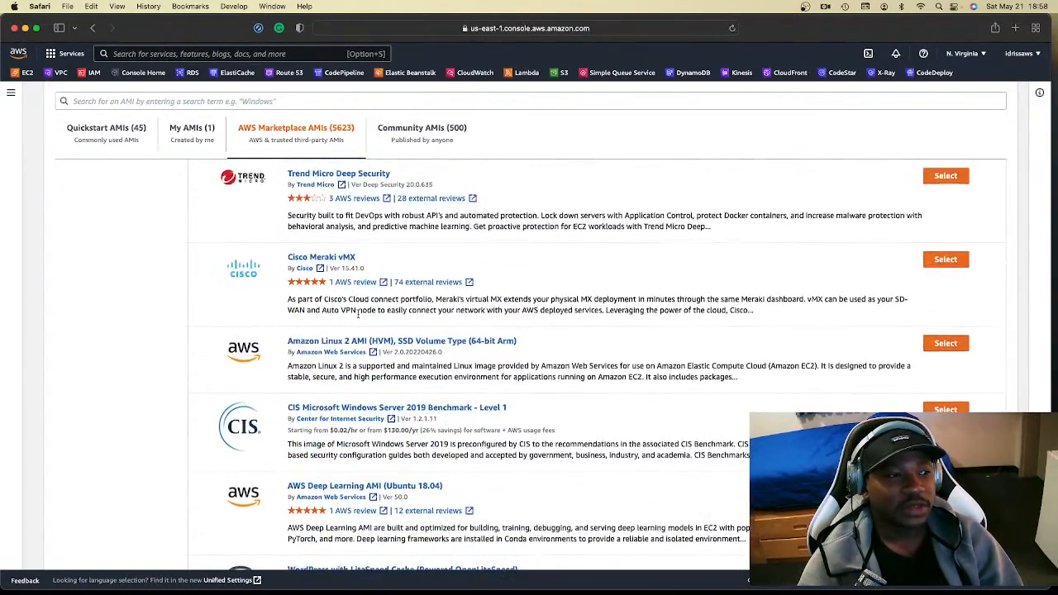
scroll(353, 280, "down", 8)
scroll(357, 313, "up", 8)
scroll(358, 314, "down", 8)
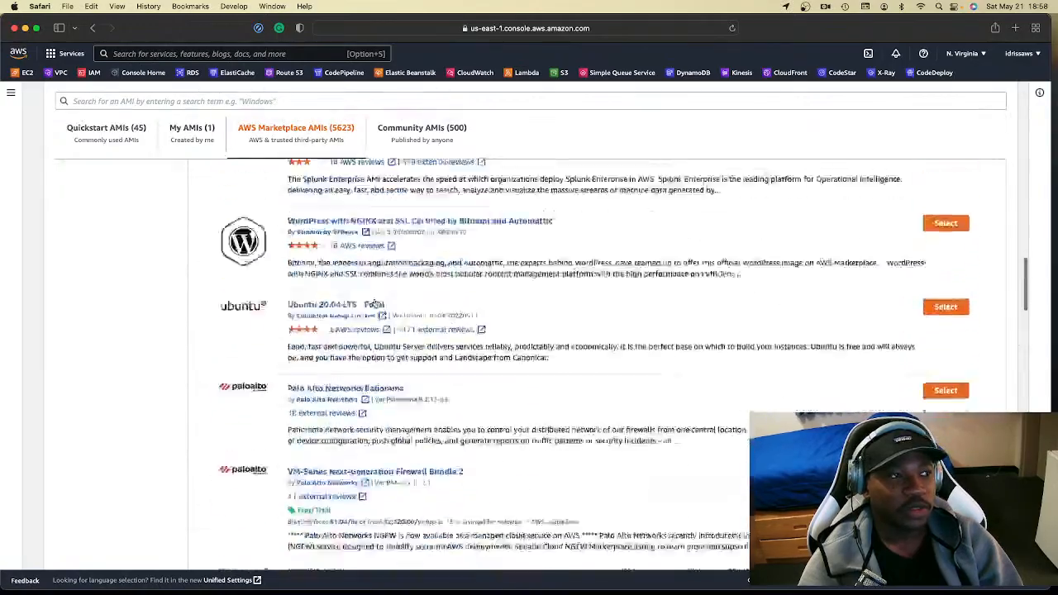
scroll(720, 288, "up", 15)
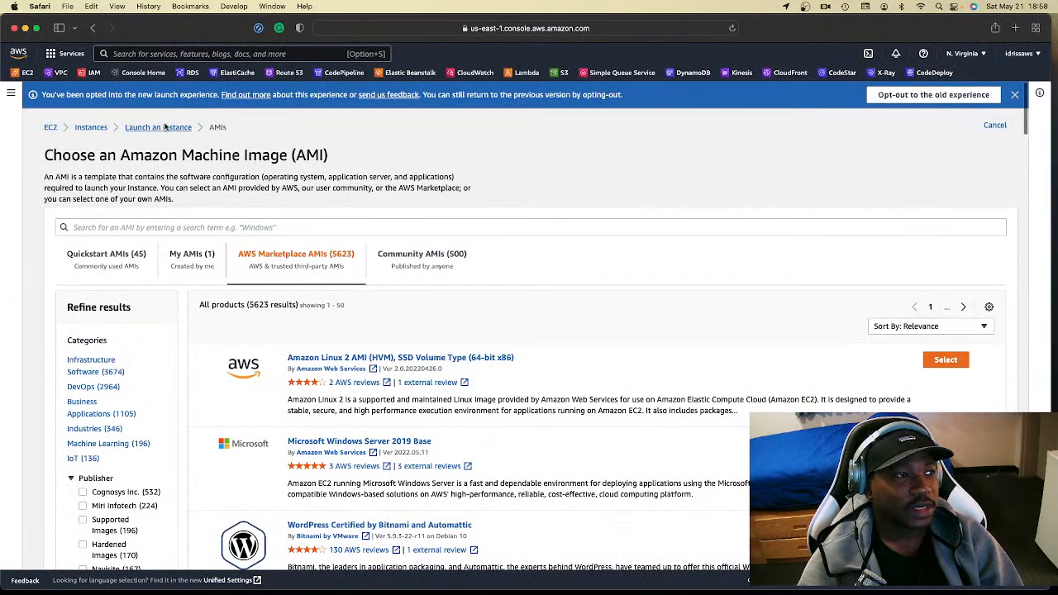
Step: Leave the AMI catalog for the instance launch form and try to launch the Web Server instance
left_click(165, 127)
scroll(630, 517, "up", 3)
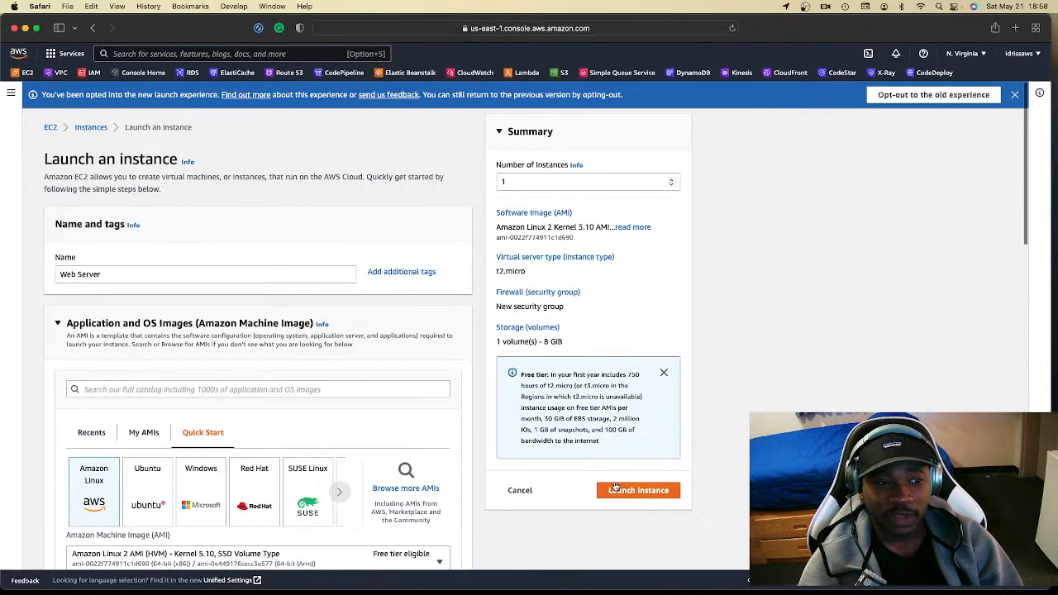
left_click(616, 490)
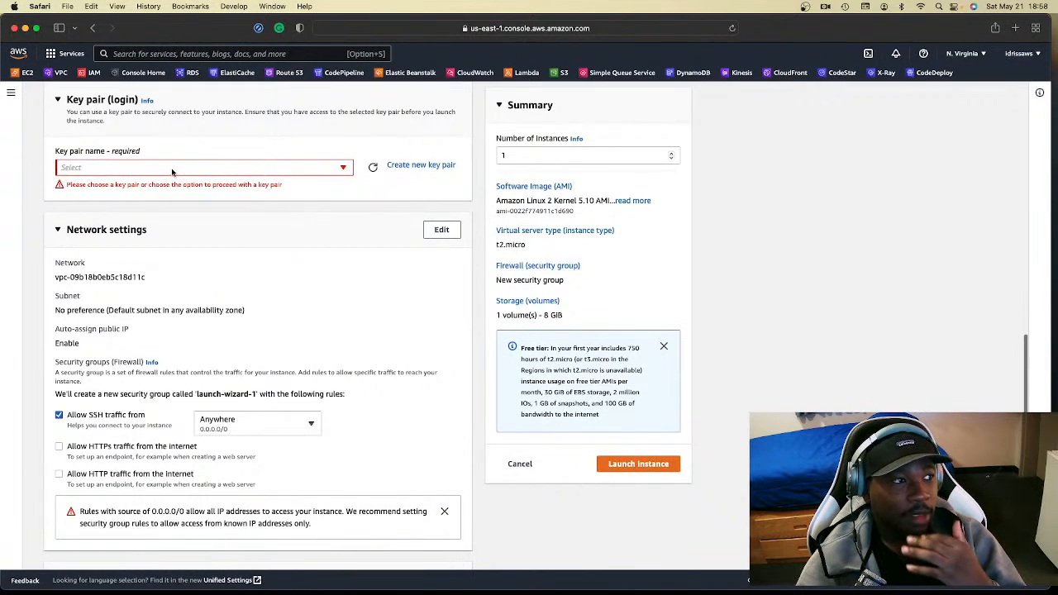
Step: Set the key pair to Proceed without a key pair (Not recommended) and launch the instance
left_click(172, 168)
left_click(181, 204)
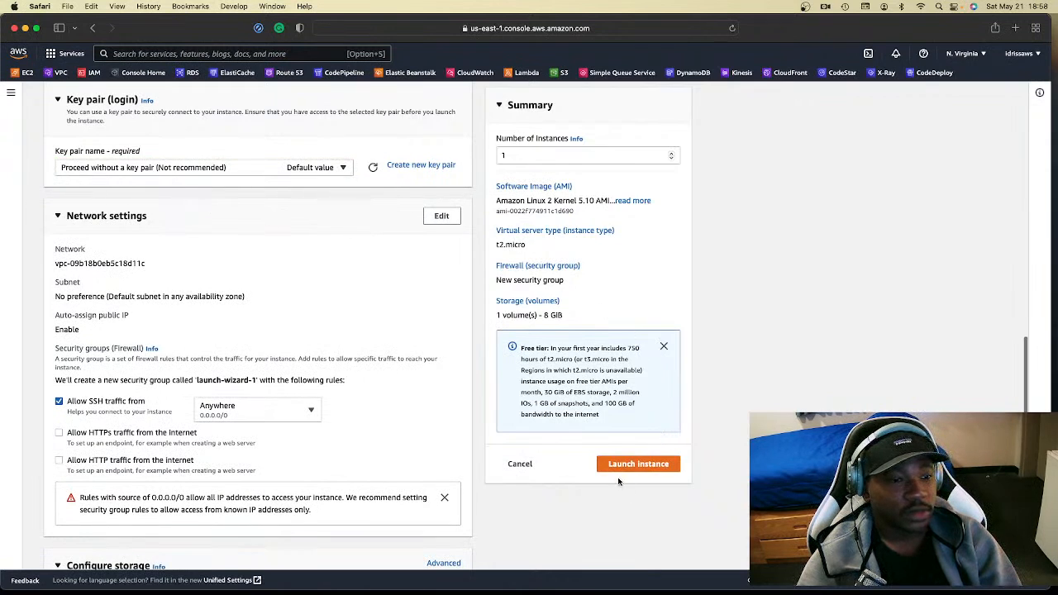
left_click(301, 172)
left_click(299, 169)
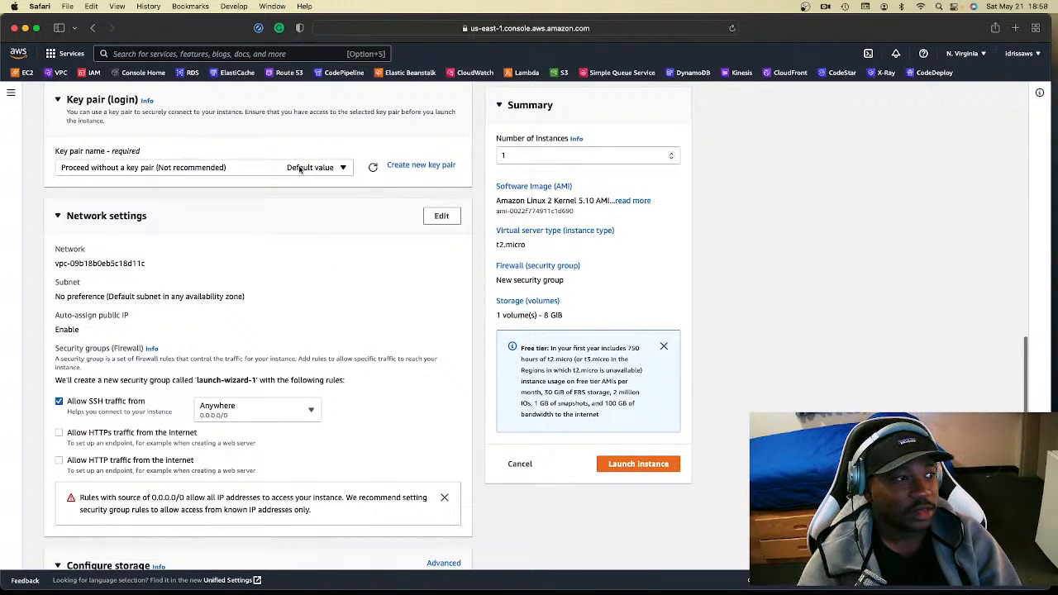
left_click(299, 169)
left_click(302, 169)
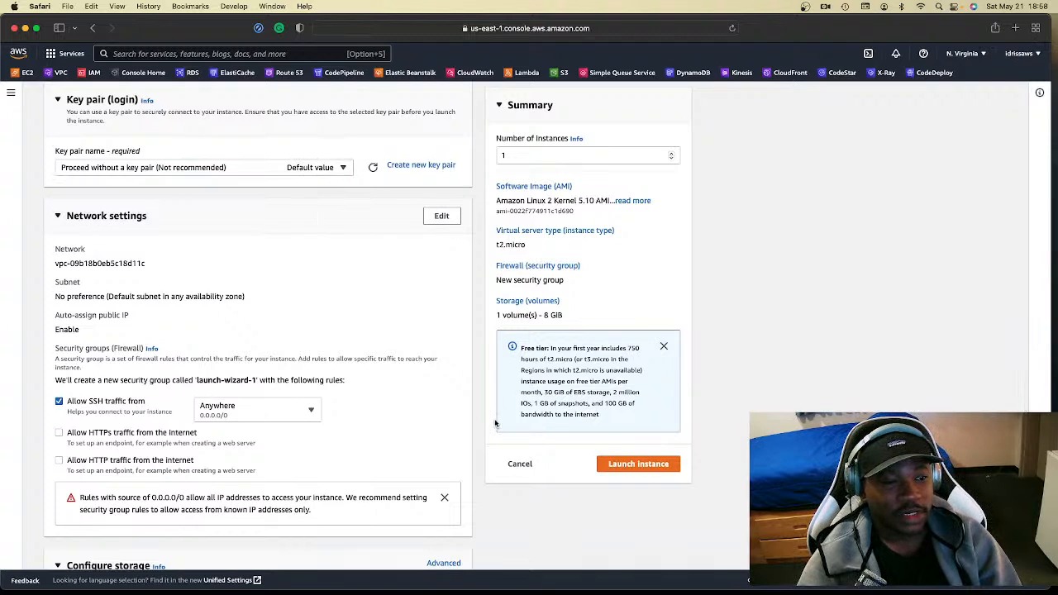
left_click(608, 468)
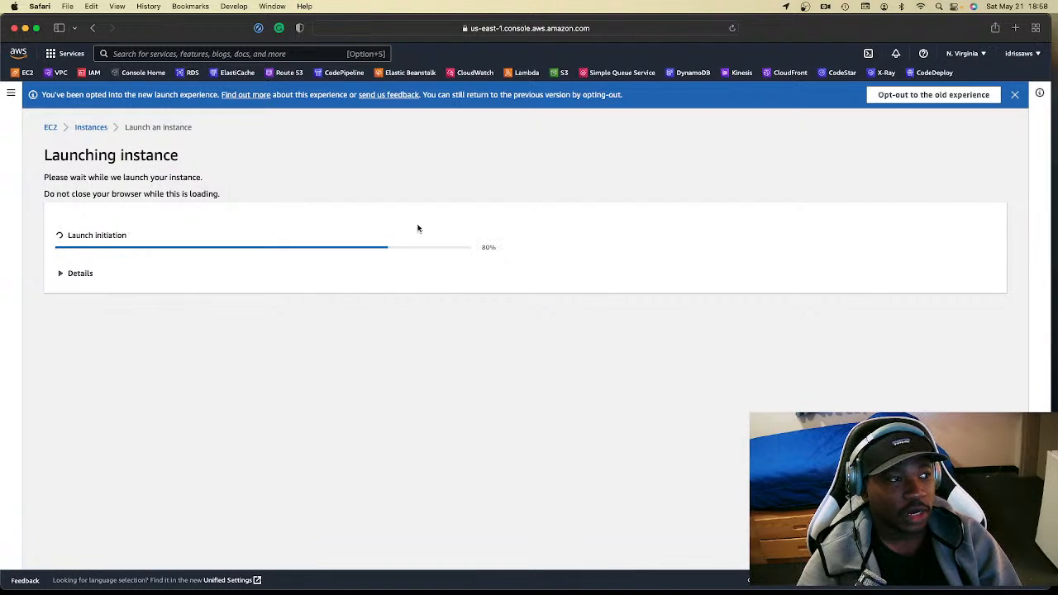
Step: Refresh the EC2 instances list and select the new Web Server instance
left_click(79, 273)
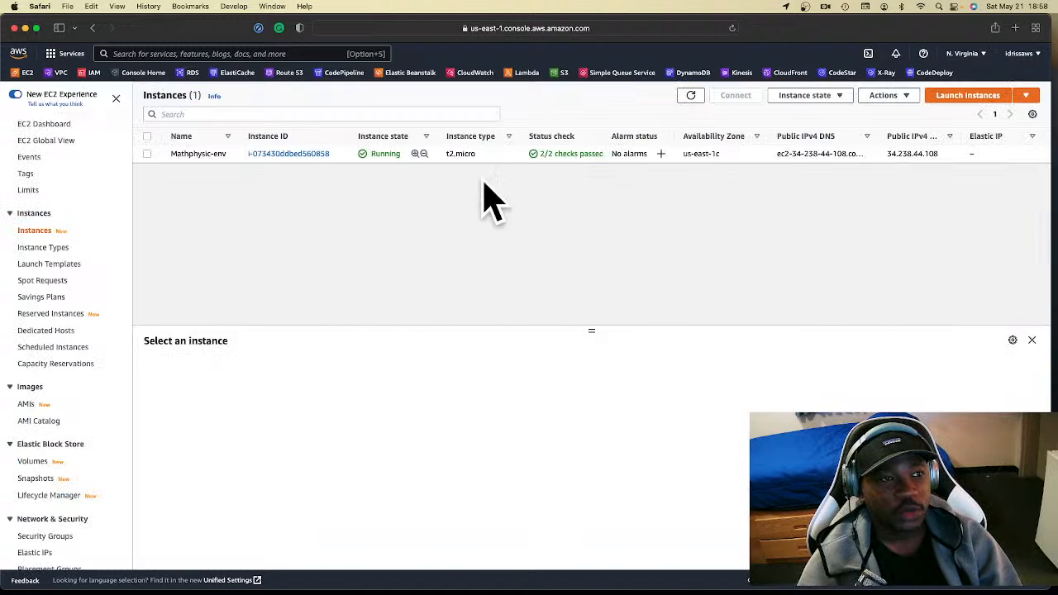
left_click(731, 29)
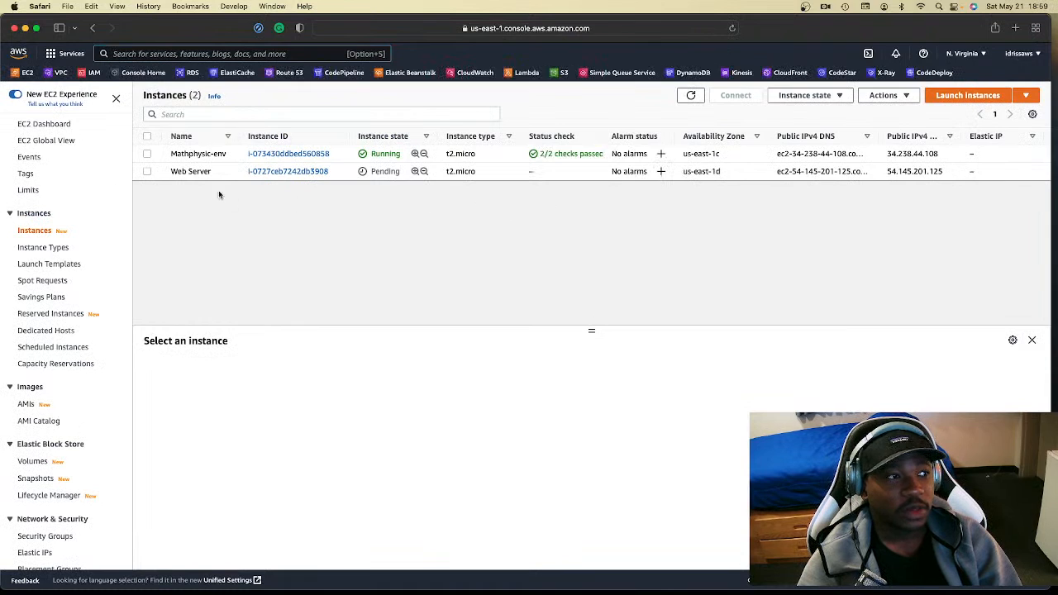
left_click(379, 172)
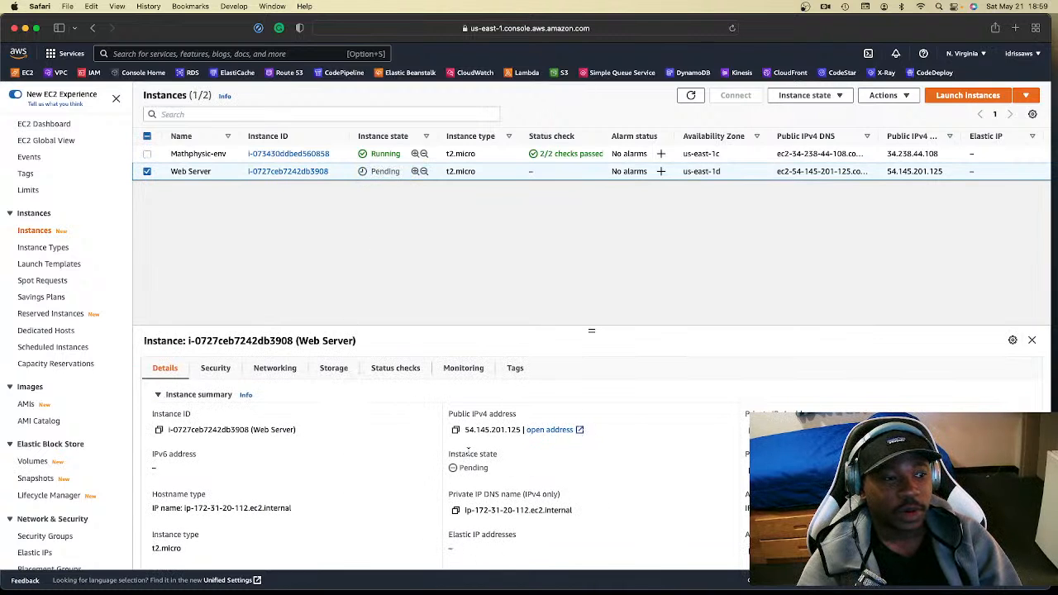
Step: Examine the Web Server instance's details, security, networking and status checks
scroll(469, 450, "down", 2)
scroll(451, 529, "down", 10)
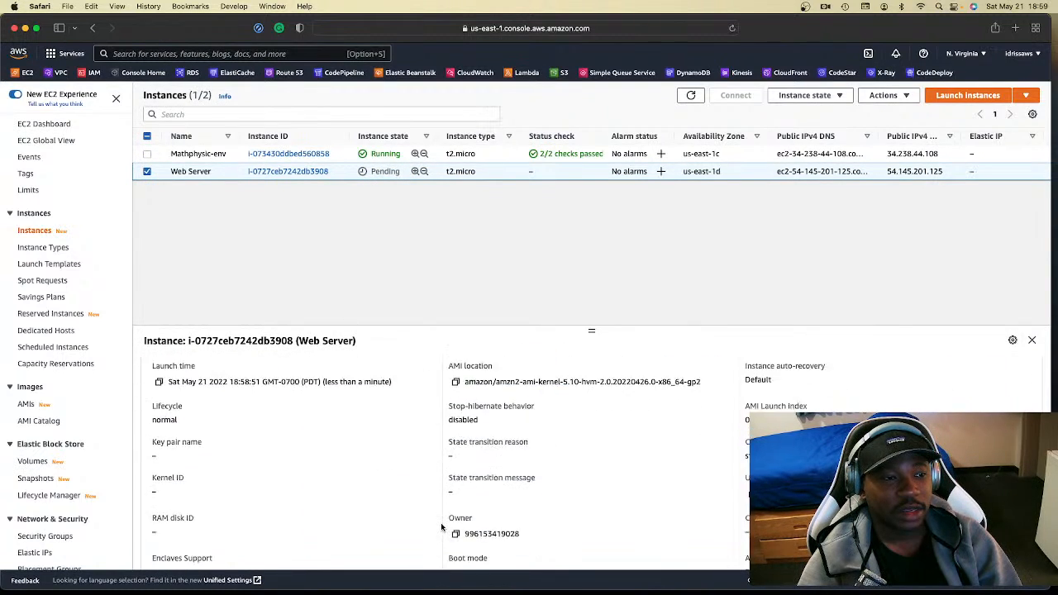
scroll(441, 521, "up", 15)
scroll(443, 517, "down", 5)
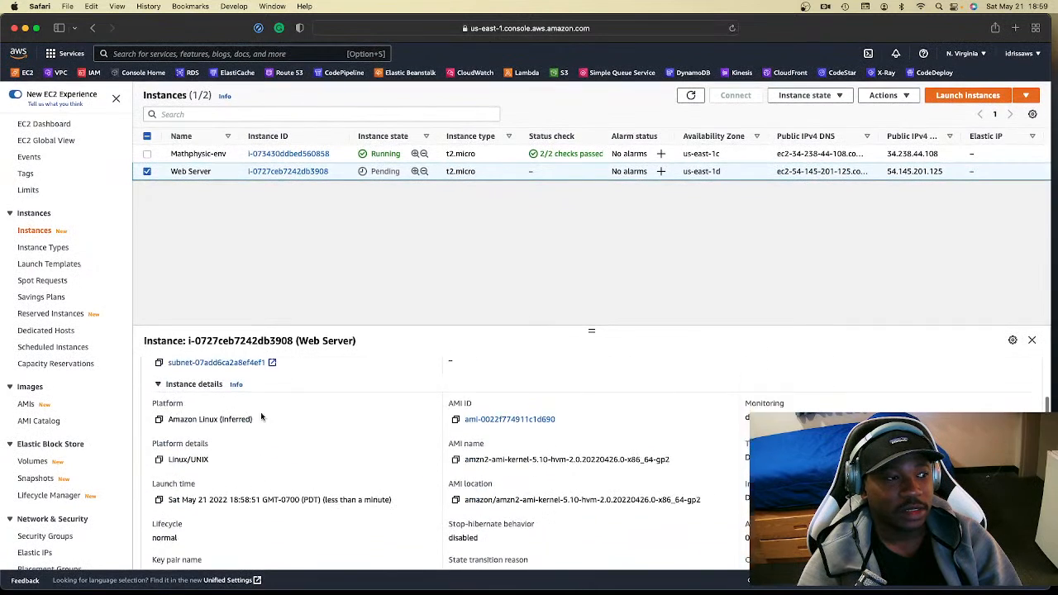
scroll(443, 517, "up", 5)
left_click(214, 368)
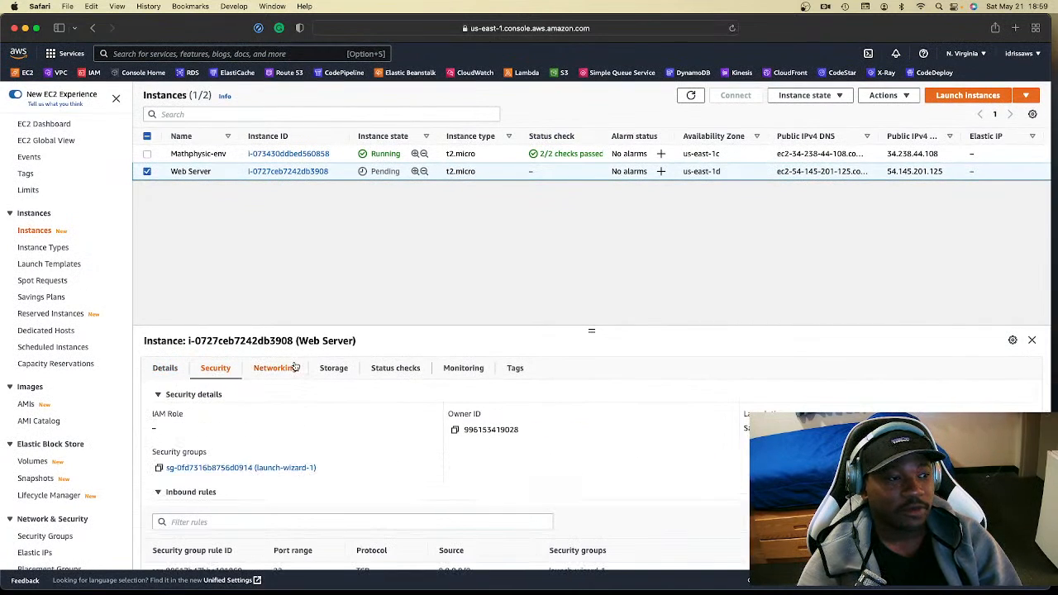
left_click(296, 367)
left_click(393, 368)
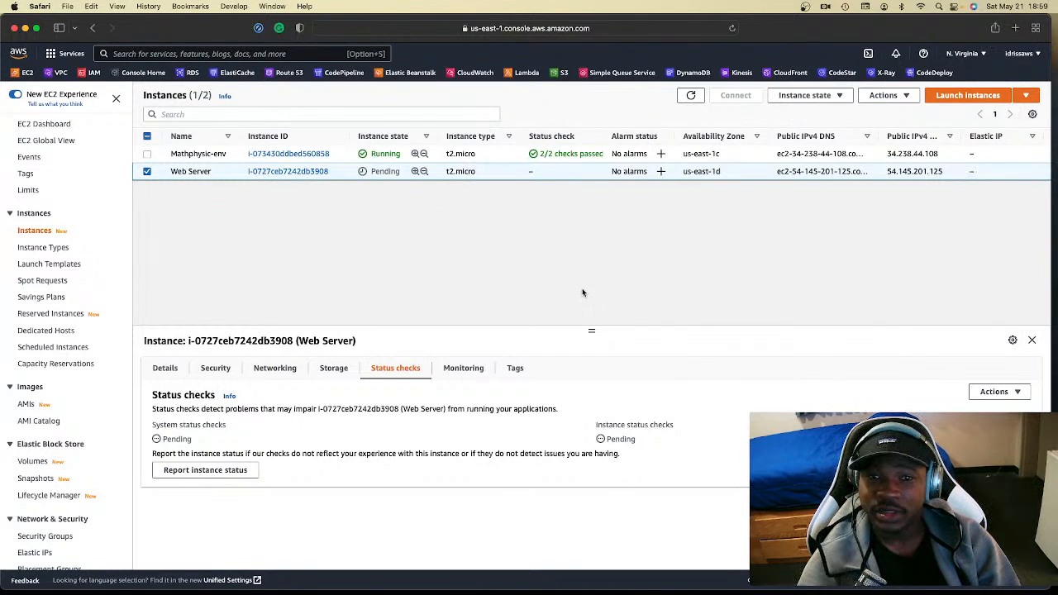
Step: Check the available instance state actions, view the Web Server instance's system log, and return to the instances list
left_click(839, 96)
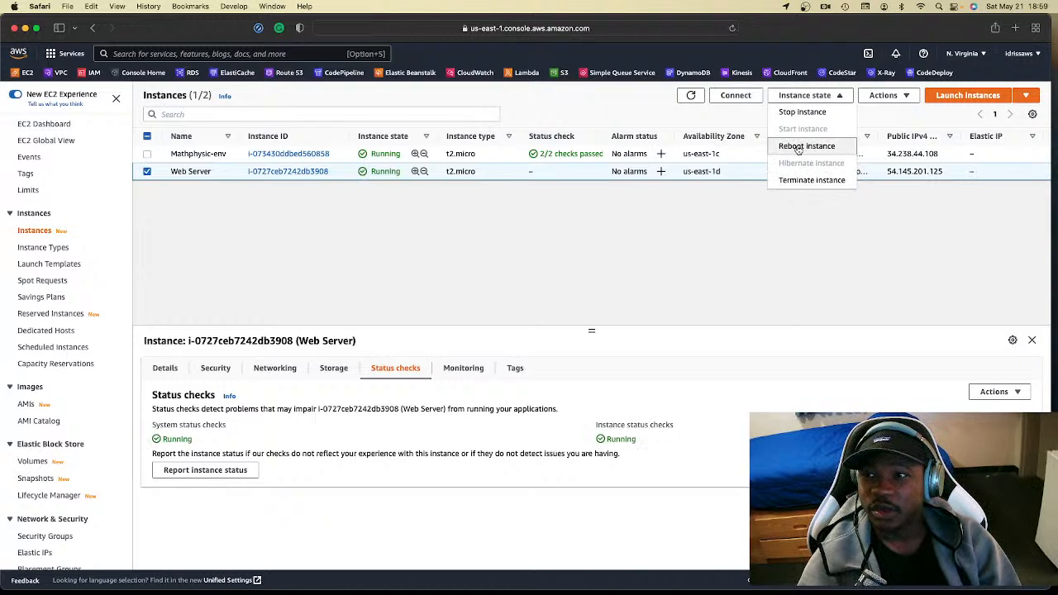
left_click(884, 95)
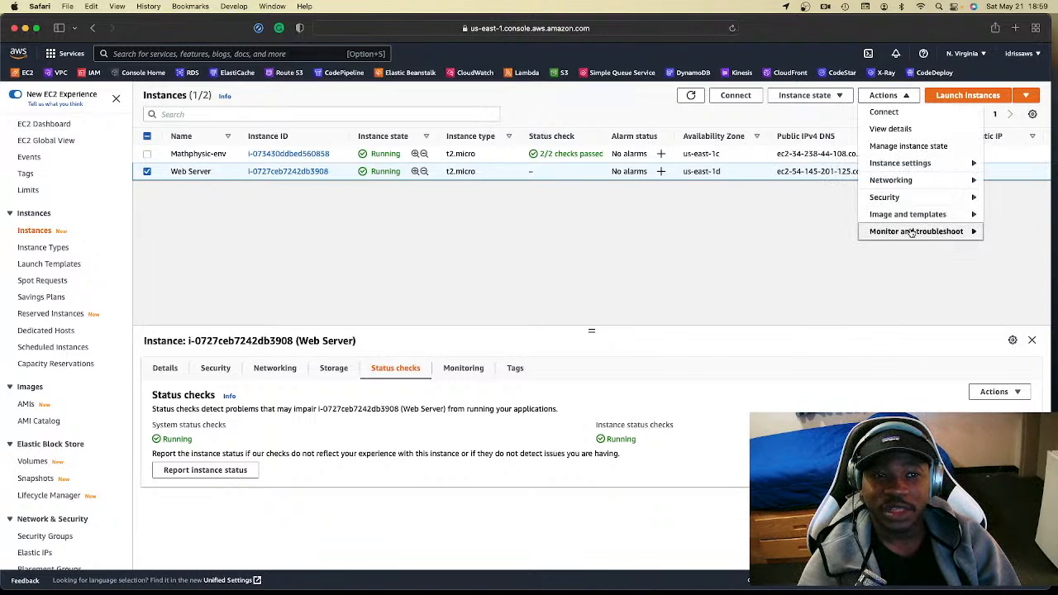
mouse_move(934, 232)
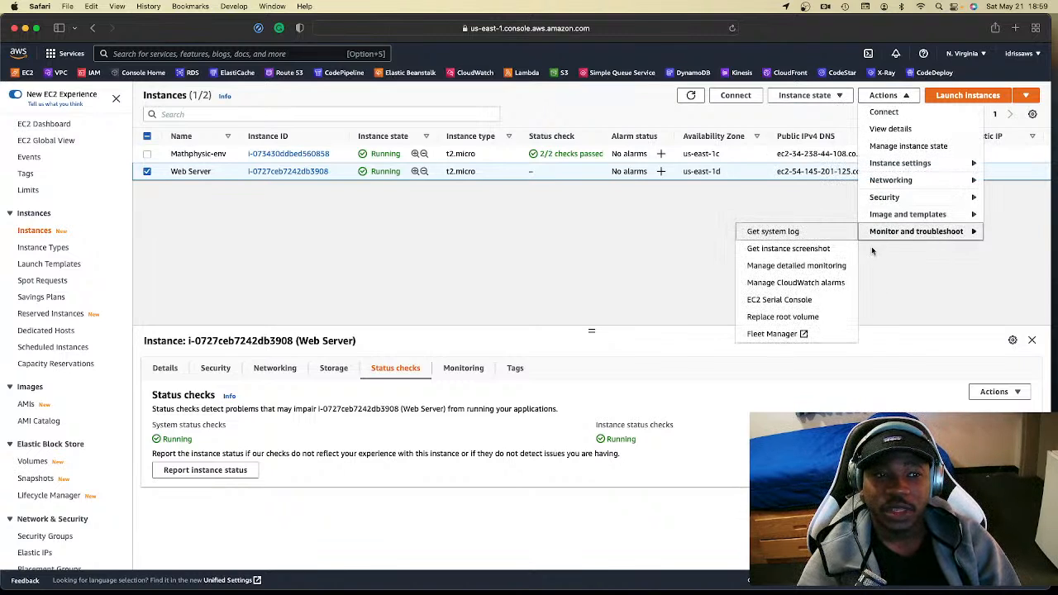
left_click(772, 232)
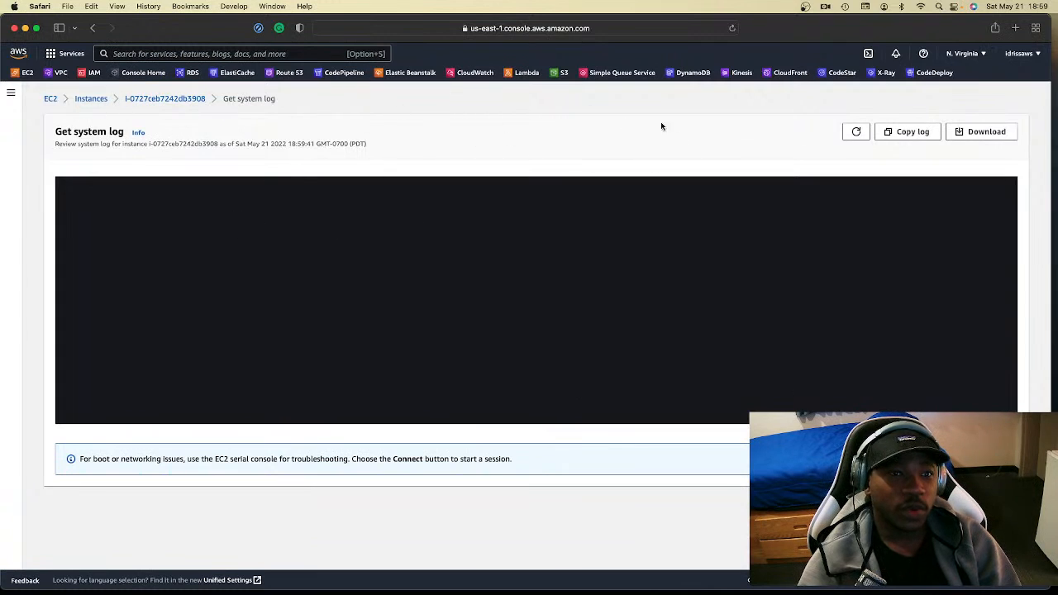
left_click(168, 102)
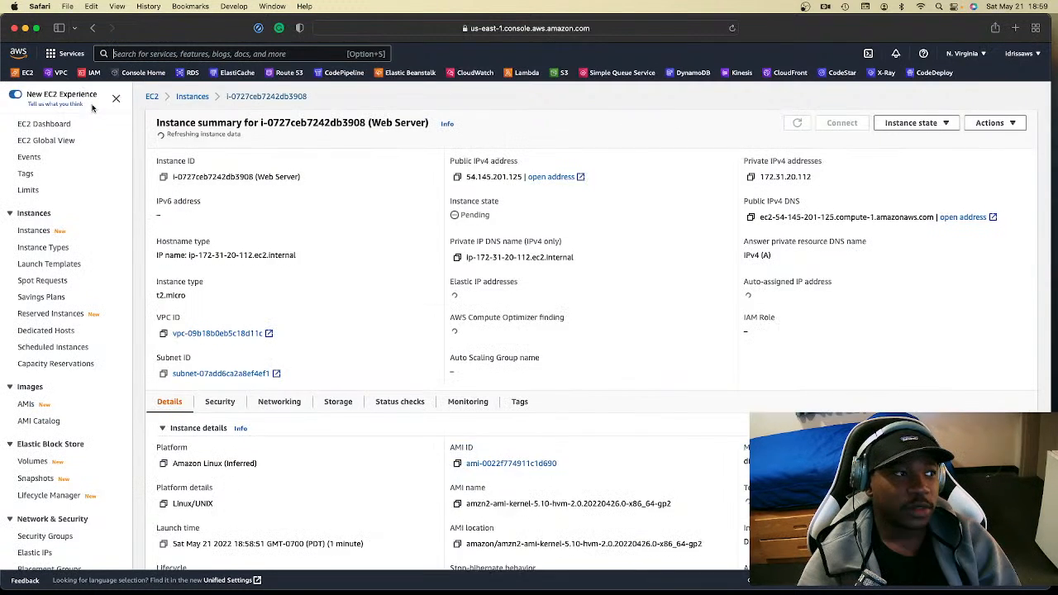
left_click(192, 97)
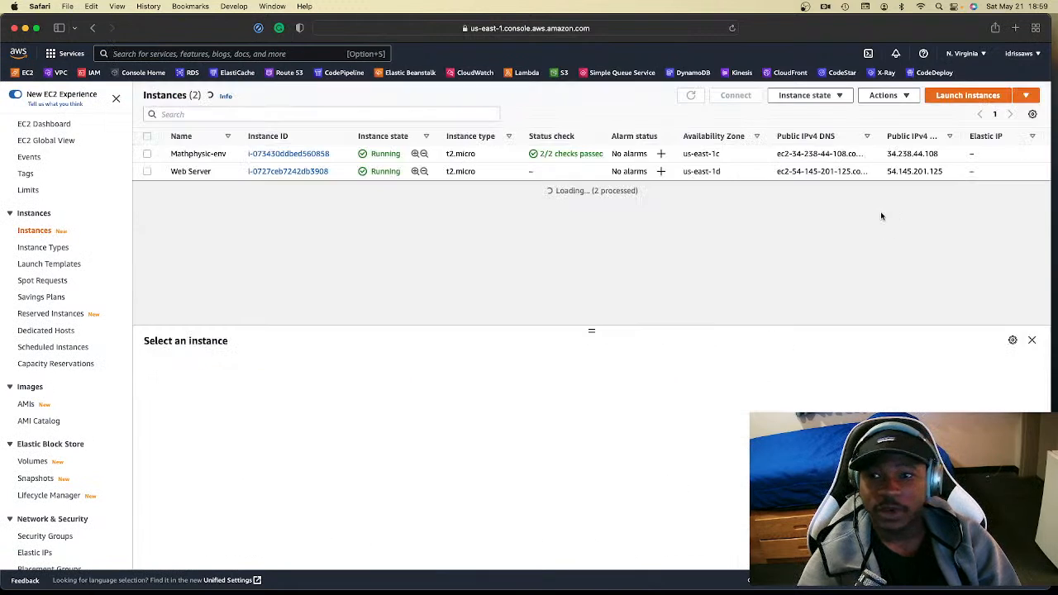
Step: Select the Web Server instance and terminate it, confirming the termination
left_click(147, 172)
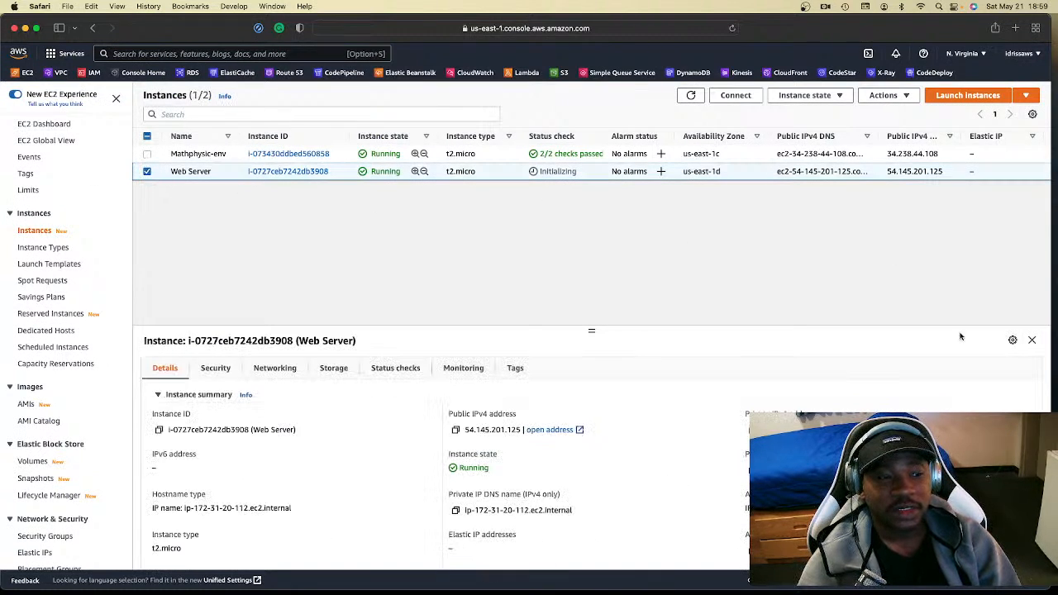
left_click(806, 95)
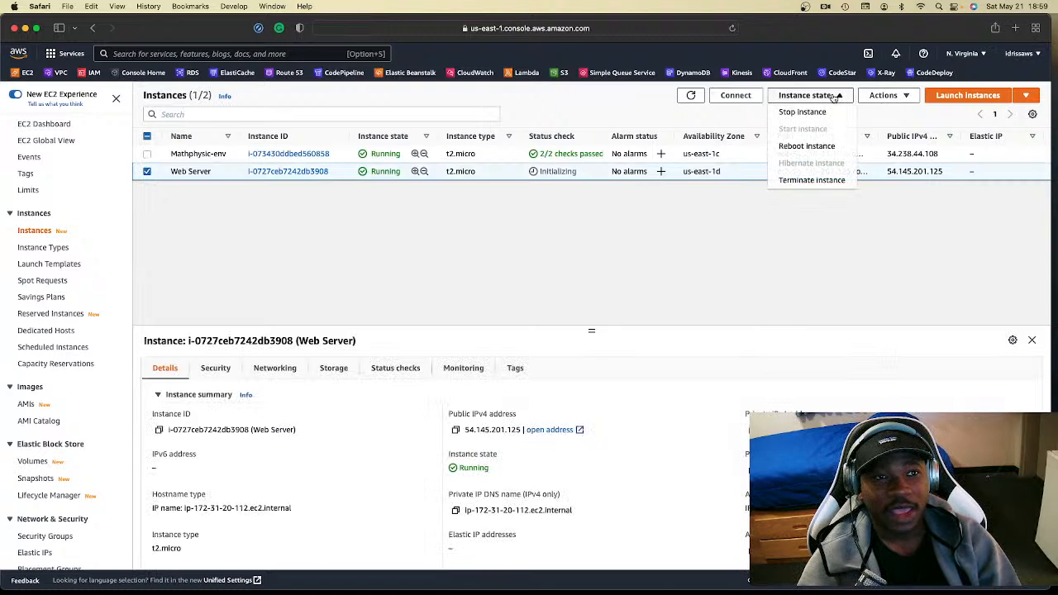
left_click(810, 182)
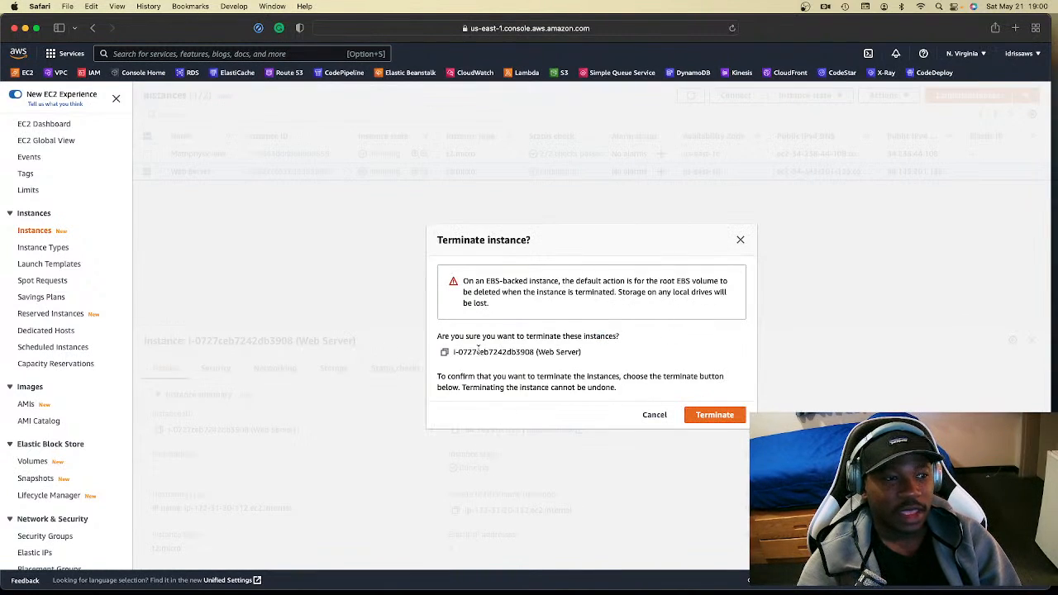
left_click_drag(461, 353, 486, 353)
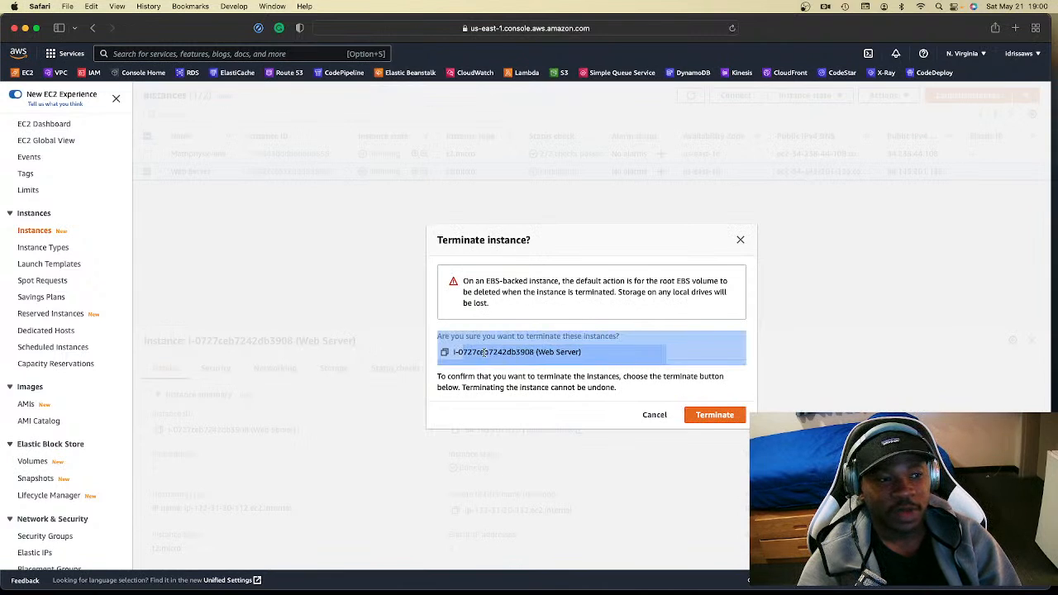
left_click(494, 353)
left_click(715, 414)
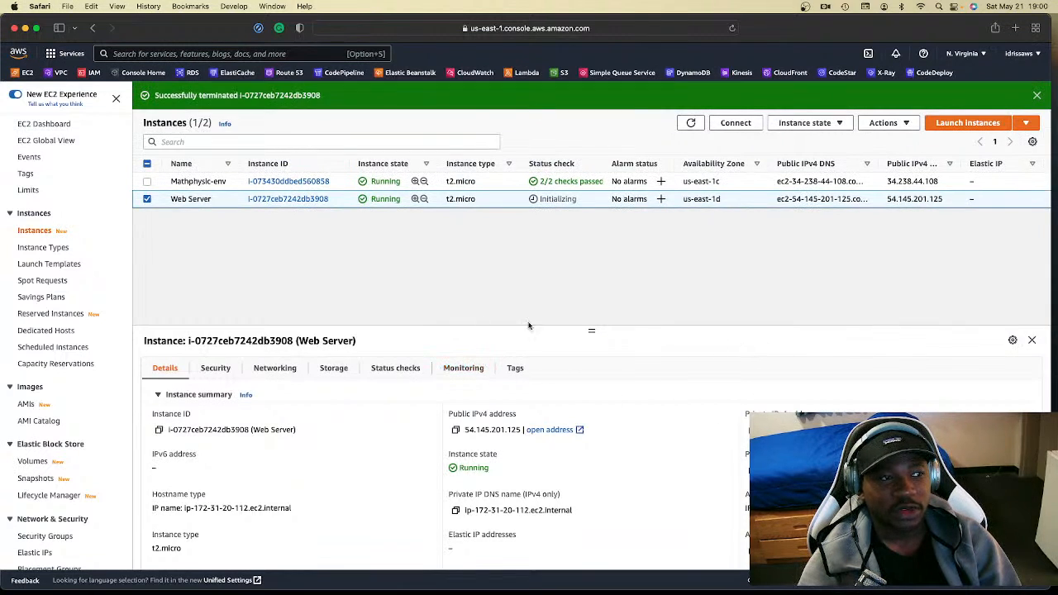
Step: Examine the terminated Web Server instance's security, storage and networking information, including its public and private addresses
left_click(219, 370)
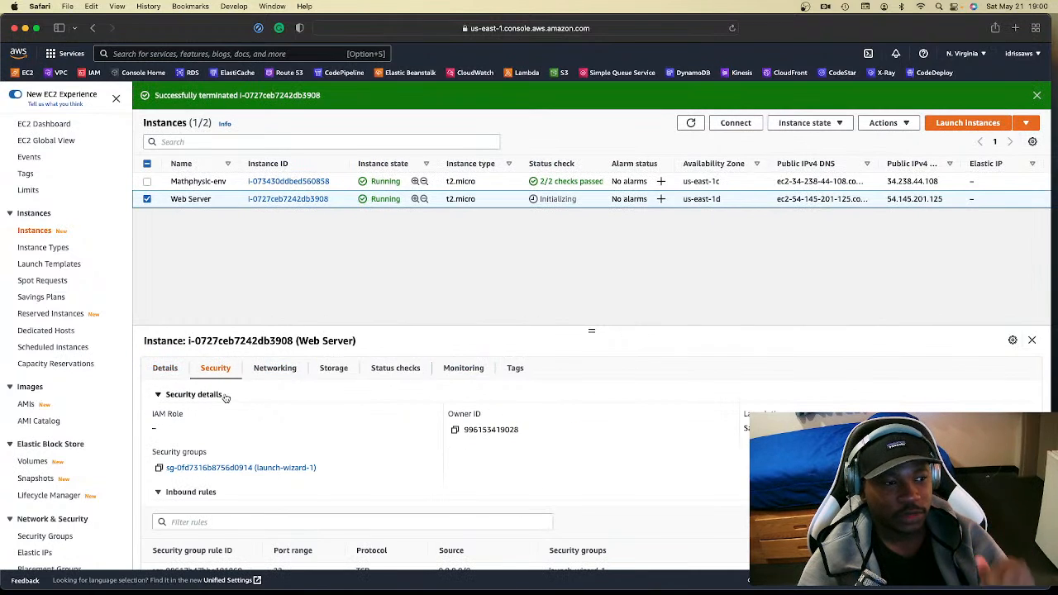
left_click(156, 370)
left_click(218, 371)
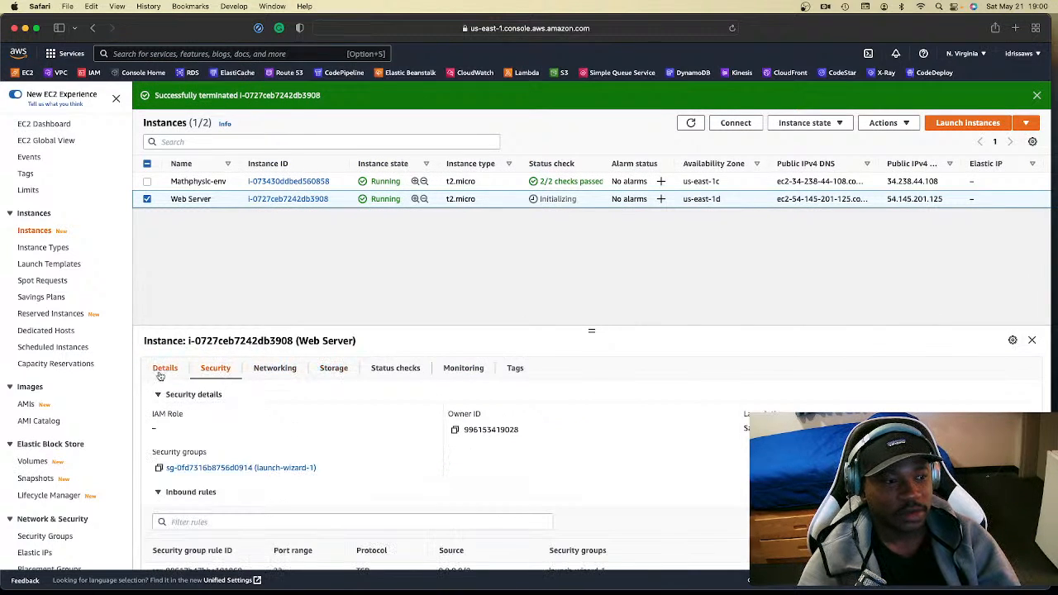
left_click(162, 374)
left_click(211, 372)
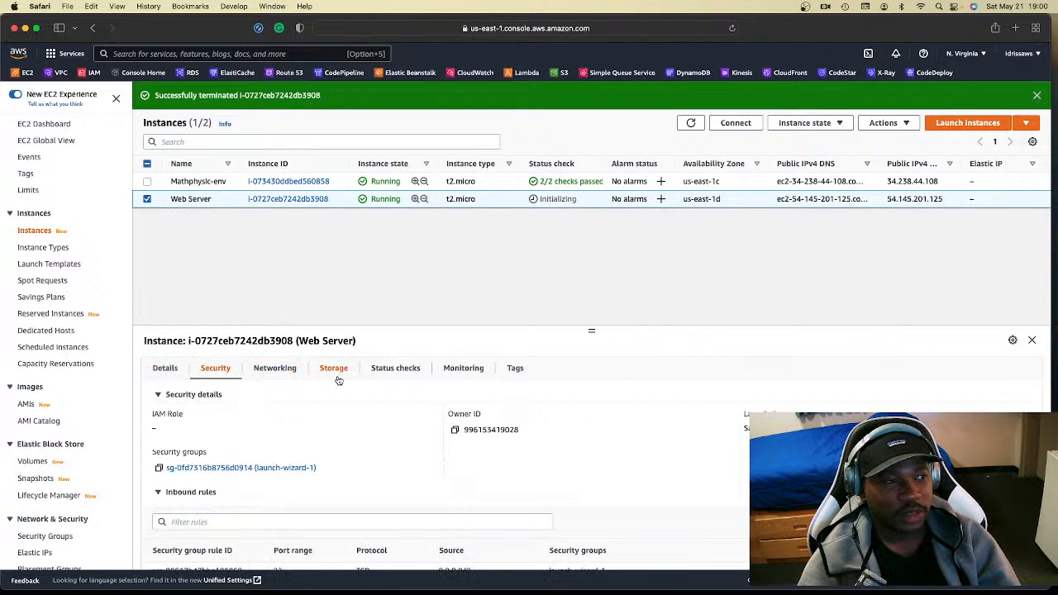
left_click(279, 370)
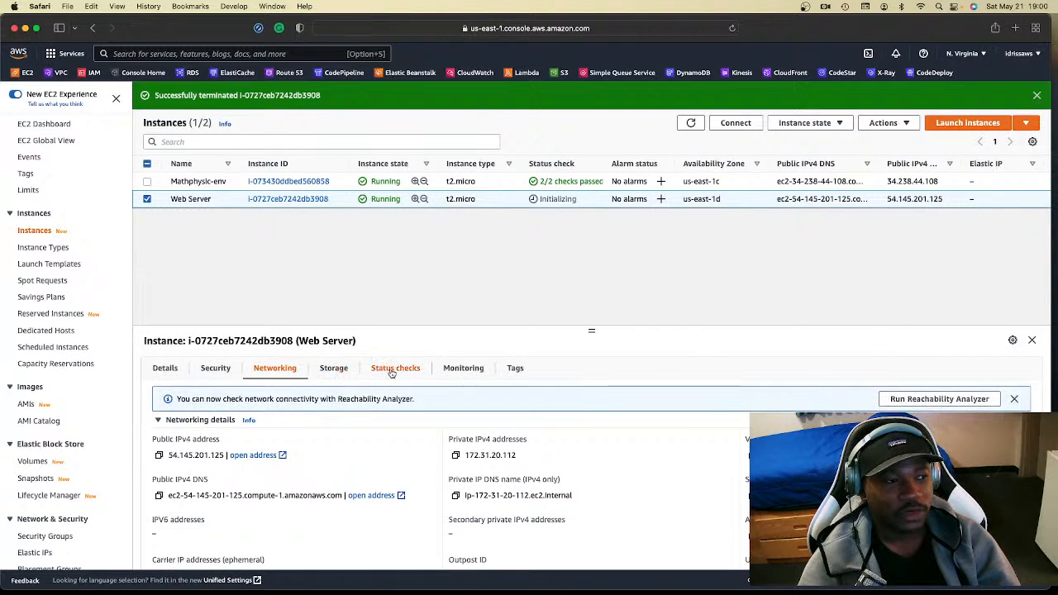
left_click(329, 369)
left_click(286, 370)
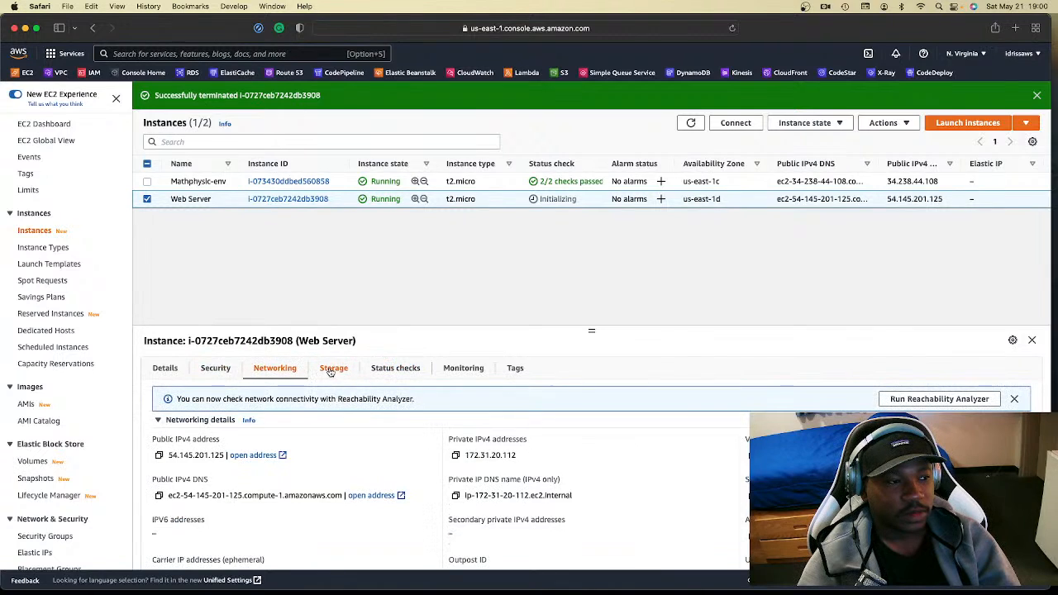
left_click(334, 370)
left_click(278, 370)
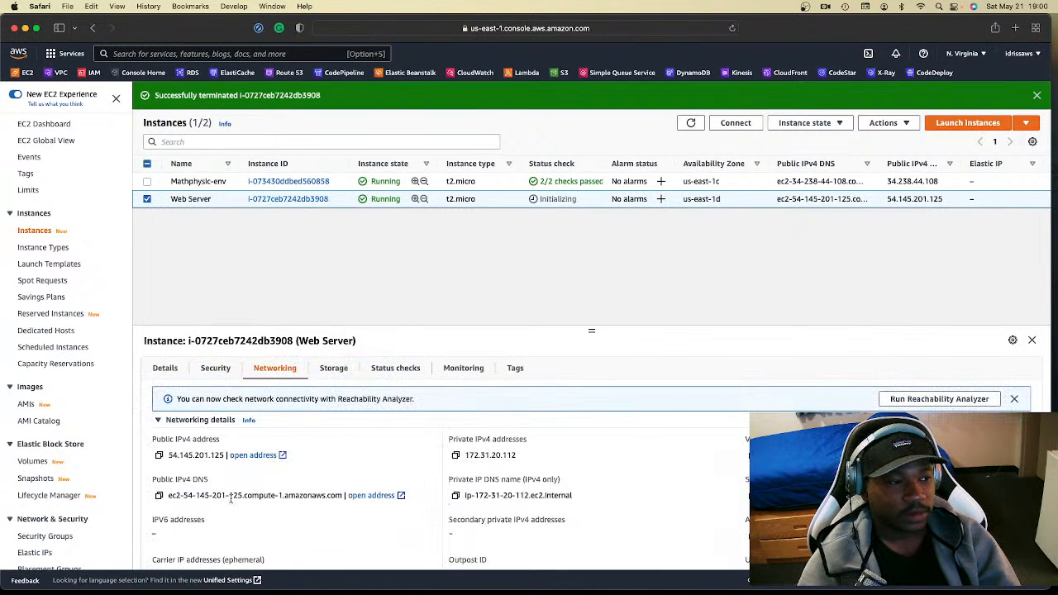
scroll(249, 493, "down", 1)
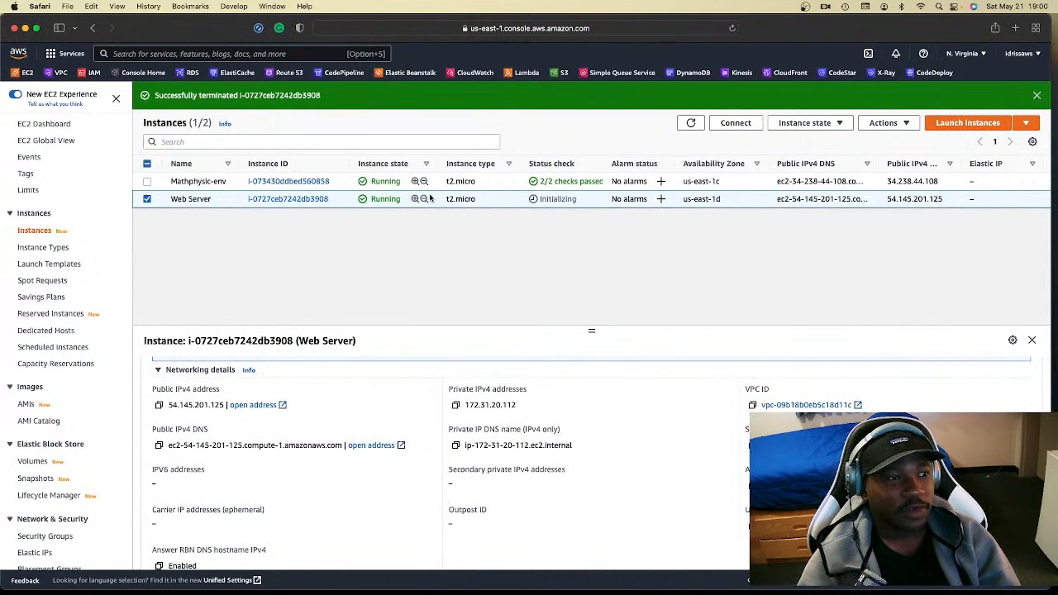